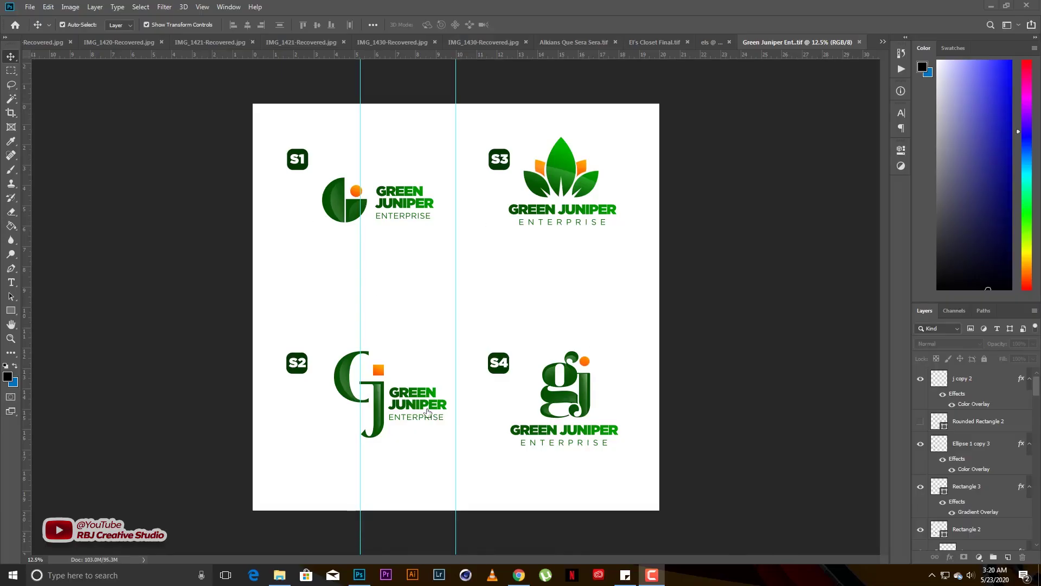
- Duplicate the S3 leaf logo layers into a new document named Green Juniper
scroll(976, 461, "down", 5)
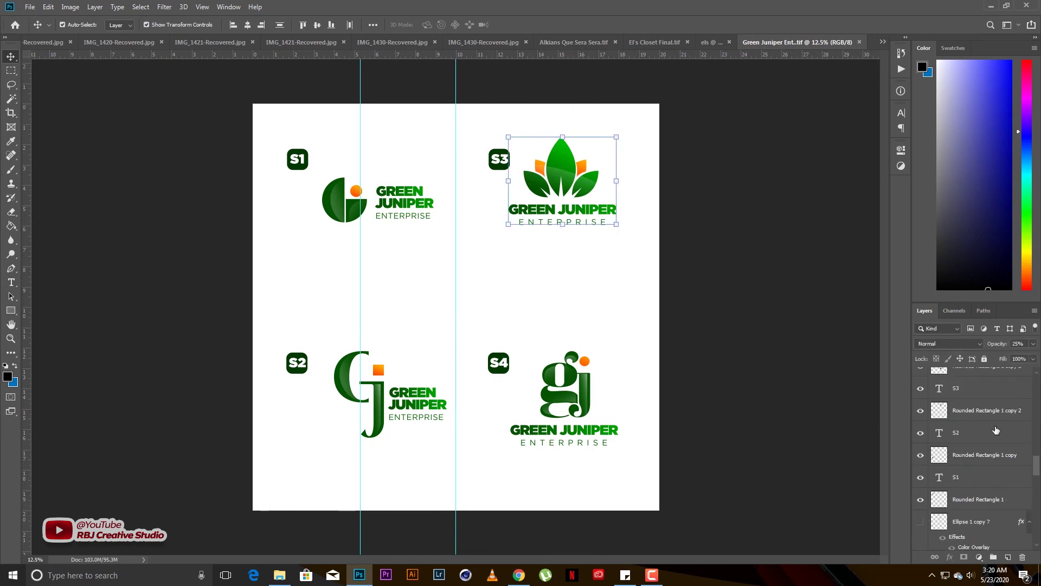
left_click(976, 474)
left_click(976, 388, "shift")
right_click(976, 407)
left_click(968, 419)
left_click(513, 199)
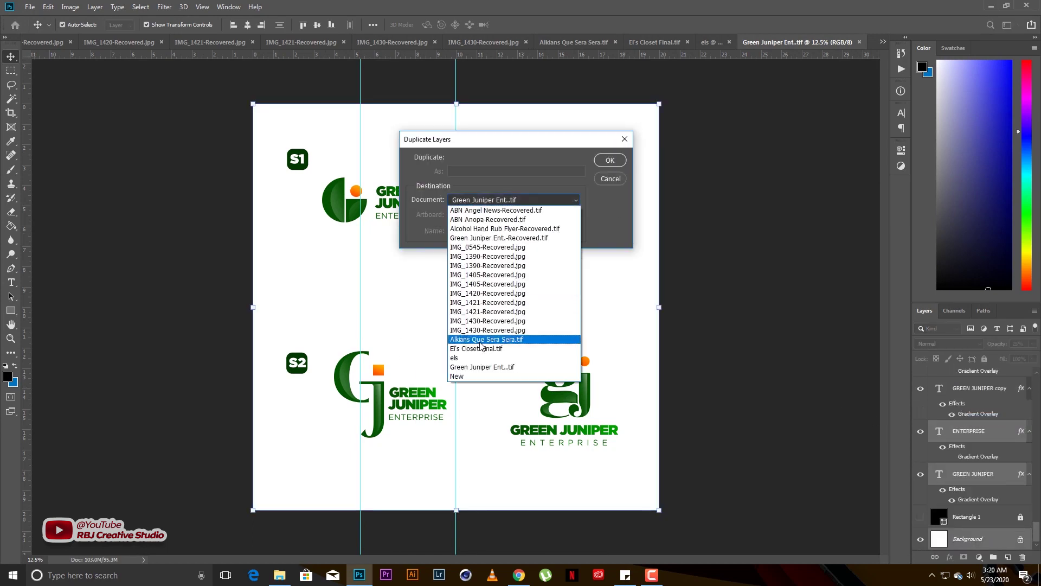
left_click(472, 380)
type("Green Juniper")
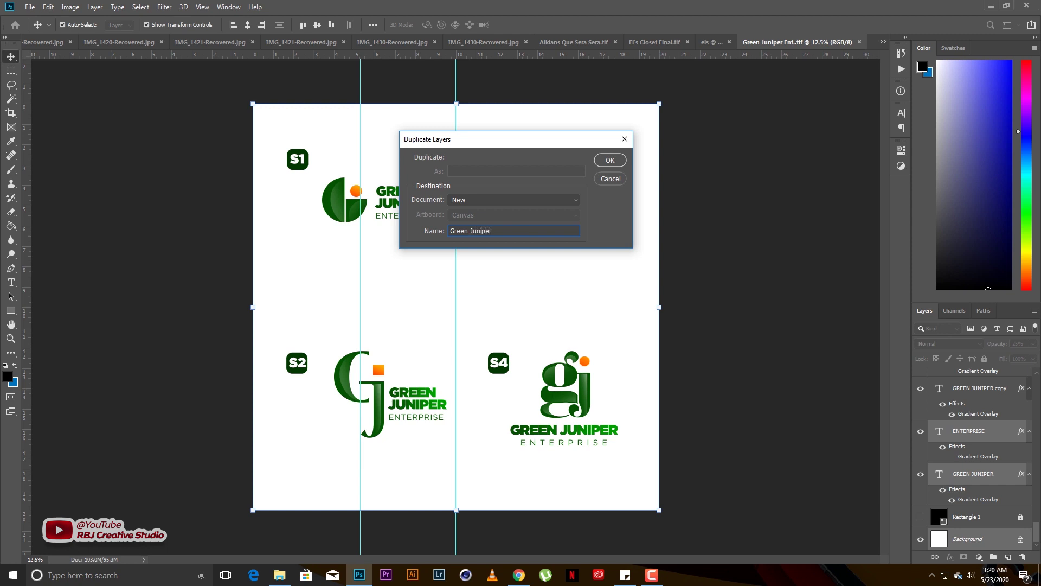
key("Return")
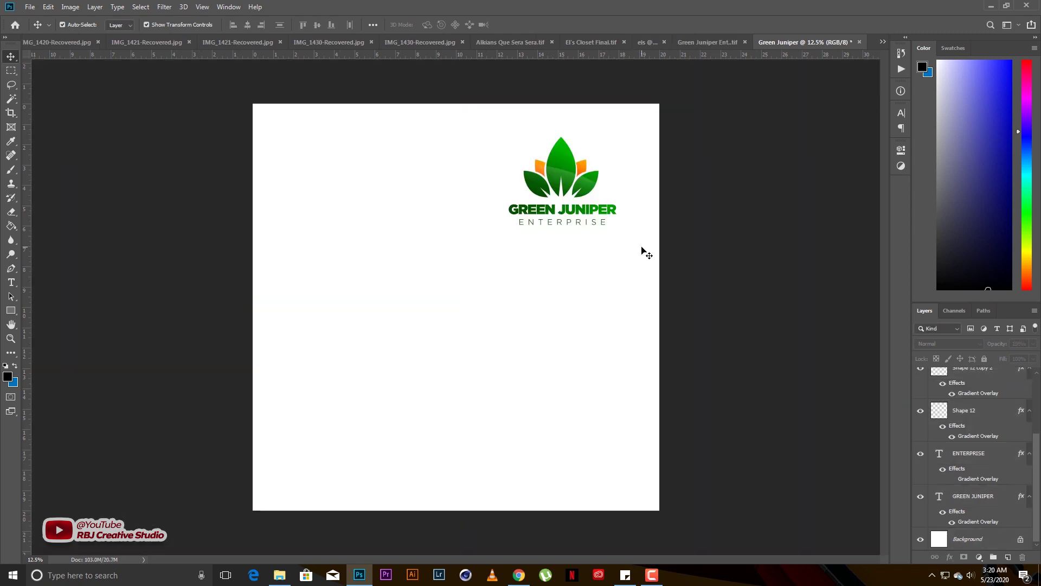
- Centre the logo and build a resized row of leaf copies along the bottom edge
mouse_move(549, 174)
left_mouse_down()
mouse_move(454, 245)
mouse_move(297, 448)
left_mouse_up()
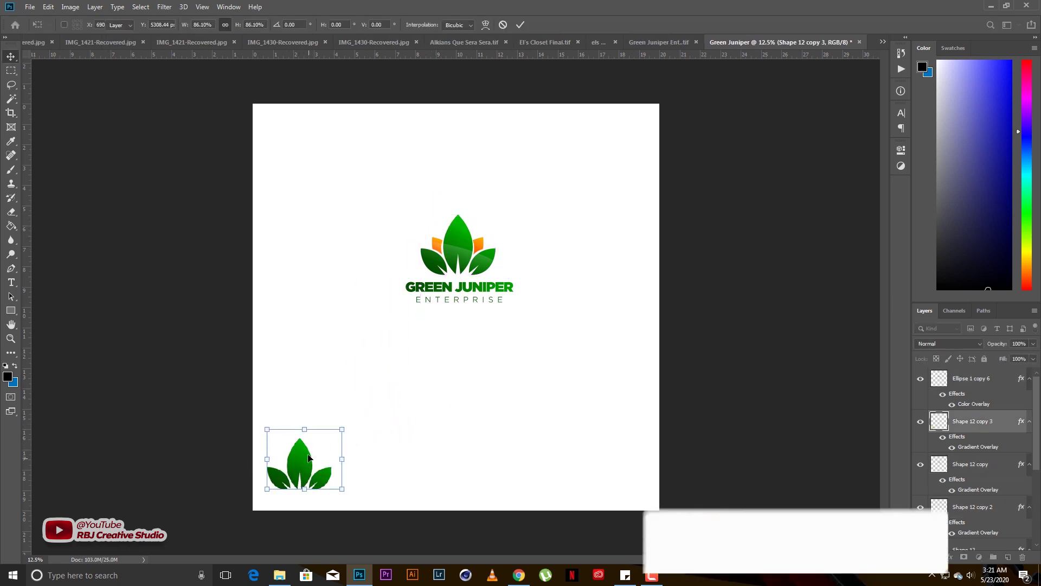
left_click_drag(304, 461, 499, 452)
left_click_drag(556, 422, 314, 446)
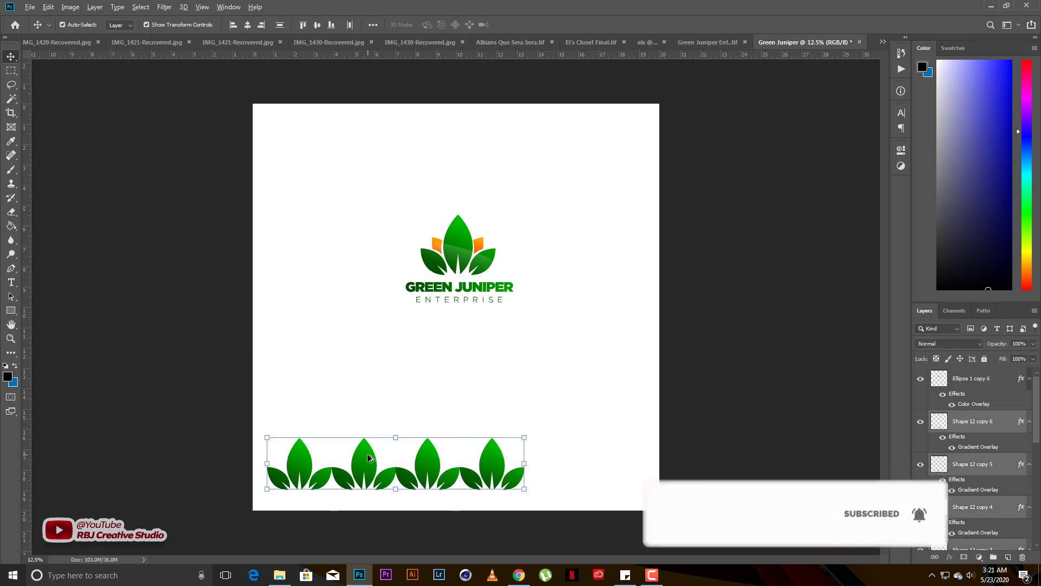
left_click_drag(434, 457, 629, 457)
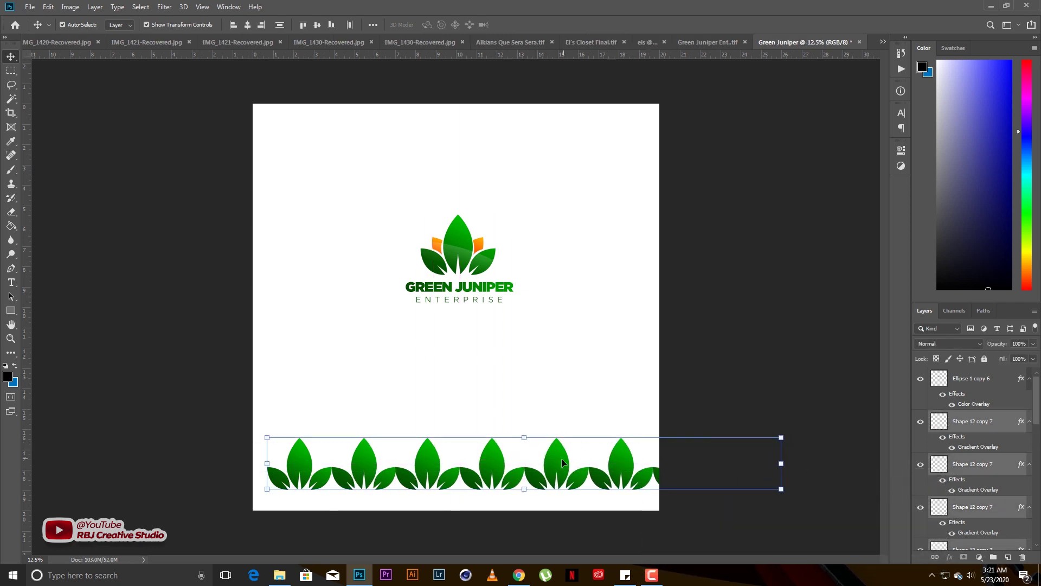
left_click_drag(561, 458, 515, 430)
left_click_drag(735, 461, 636, 450)
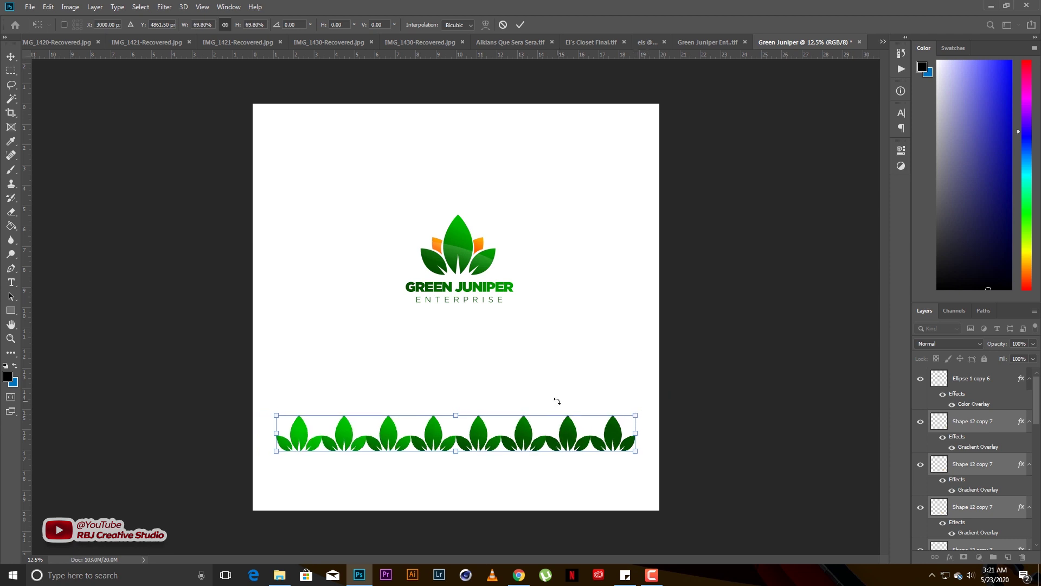
type("300")
key("Return")
- Add a vertically flipped copy of the leaf row interlocking with the first
mouse_move(530, 455)
left_mouse_down()
mouse_move(529, 496)
mouse_move(550, 396)
left_mouse_up()
key("ctrl+t")
right_click(617, 468)
left_click(645, 462)
key("Return")
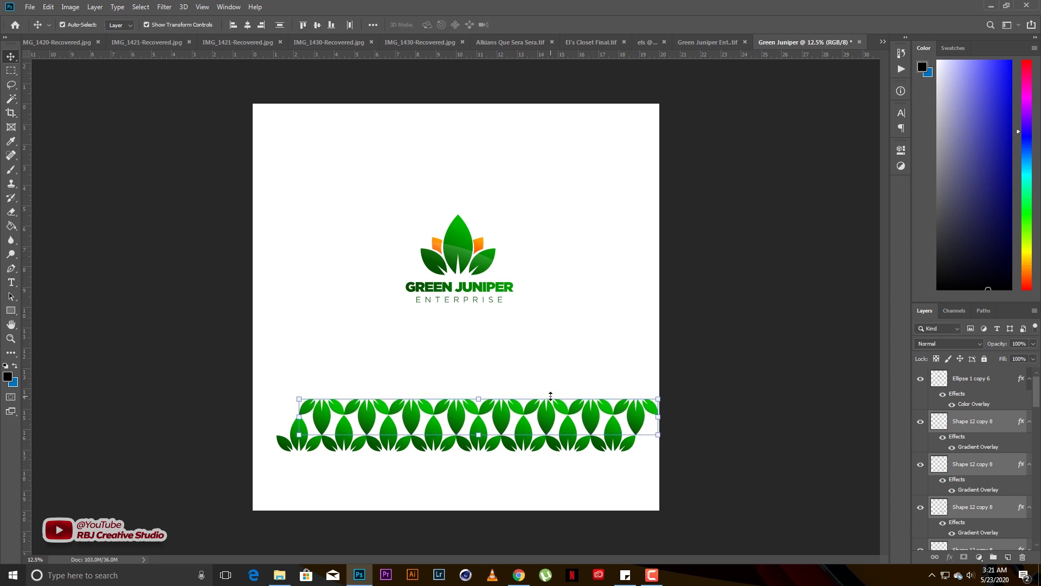
left_click_drag(492, 423, 493, 476)
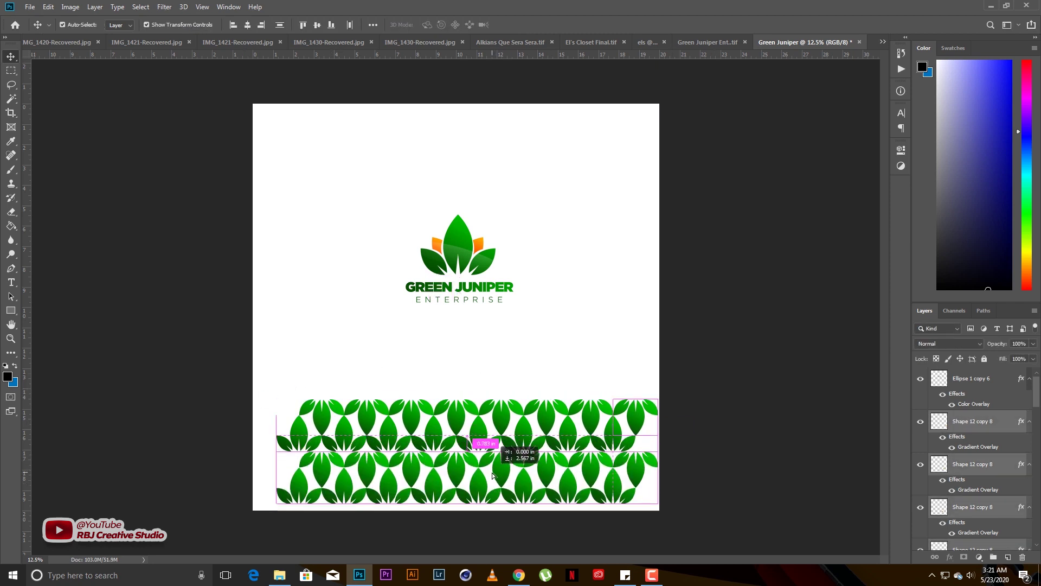
key("ctrl+z")
- Widen the leaf band at the page bottom and place a shrunken copy top-left
key("ctrl+t")
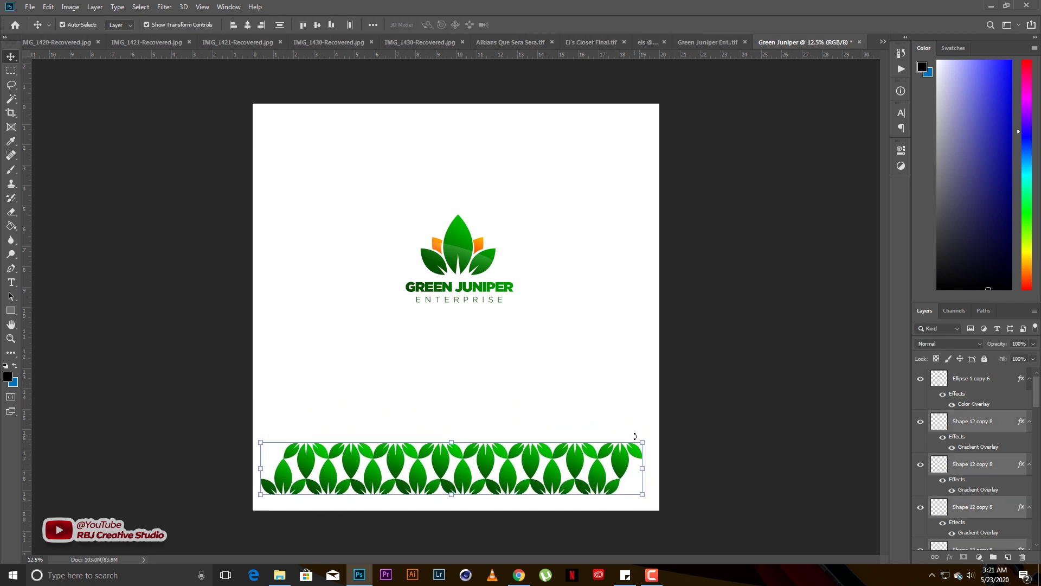
mouse_move(658, 436)
left_mouse_down()
mouse_move(684, 424)
mouse_move(700, 434)
left_mouse_up()
mouse_move(586, 453)
left_mouse_down()
mouse_move(591, 465)
mouse_move(616, 321)
mouse_move(594, 327)
left_mouse_up()
key("Return")
key("ctrl+t")
mouse_move(526, 329)
left_mouse_down()
mouse_move(441, 134)
mouse_move(444, 177)
left_mouse_up()
key("Return")
- Copy the small leaf bands to the right, butt them together and merge
left_click(374, 138, "shift")
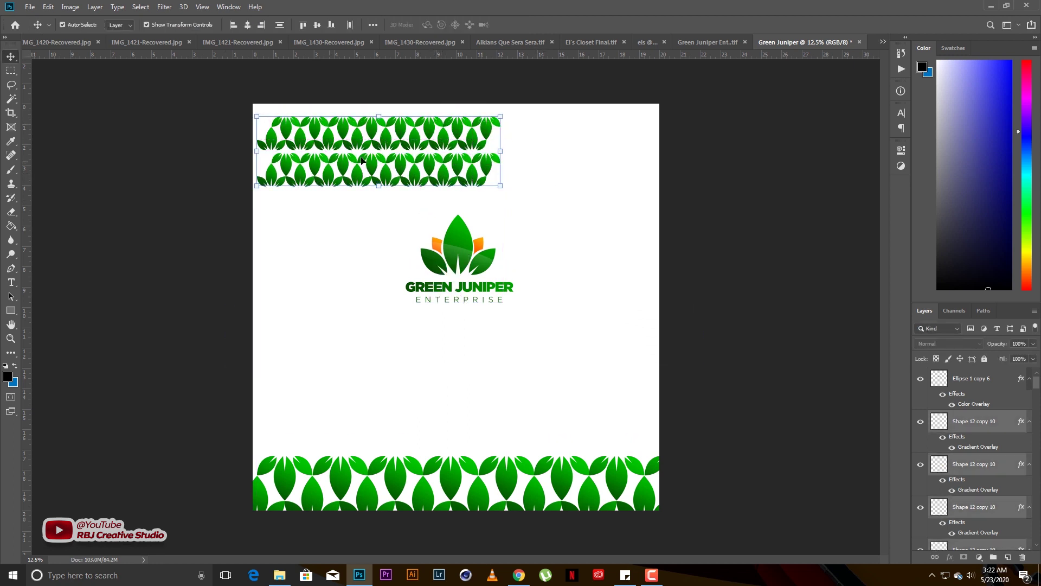
left_click_drag(371, 172, 613, 174)
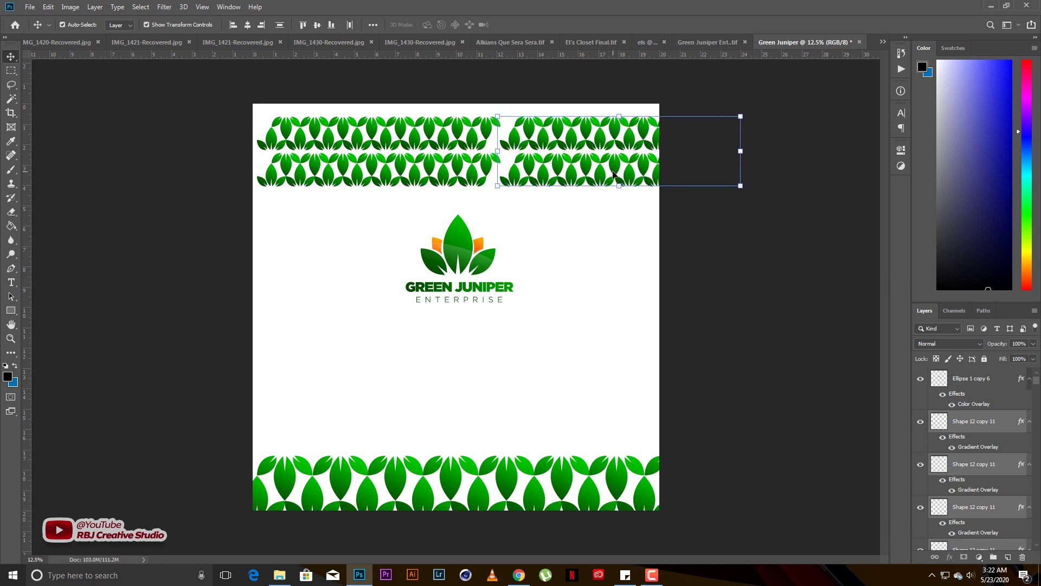
key("shift+Left")
key("shift+Left")
key("shift+Left")
key("shift+Left")
key("shift+Left")
key("shift+Left")
key("shift+Left")
key("shift+Left")
key("shift+Left")
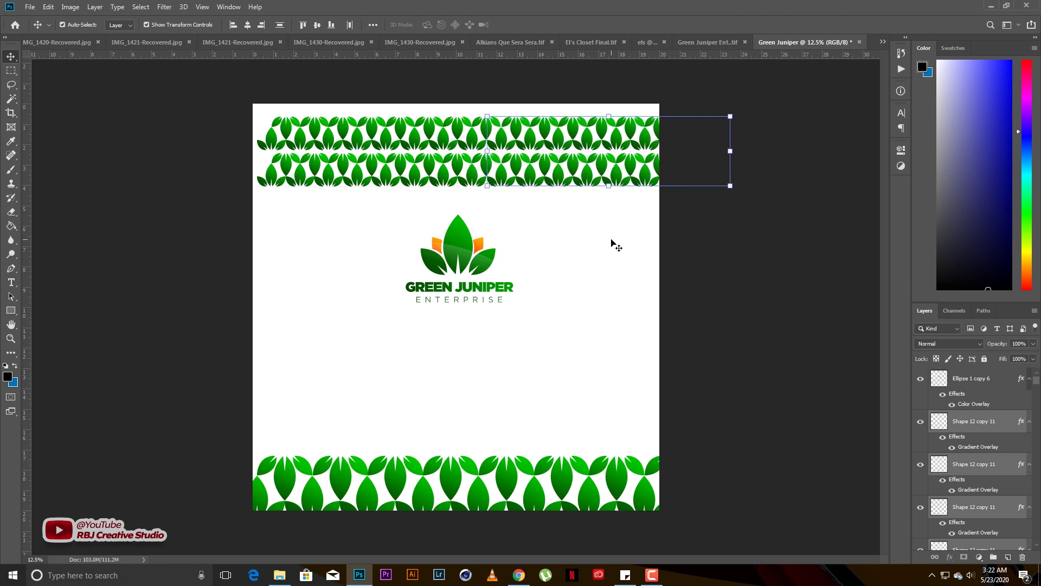
left_click_drag(764, 217, 221, 100)
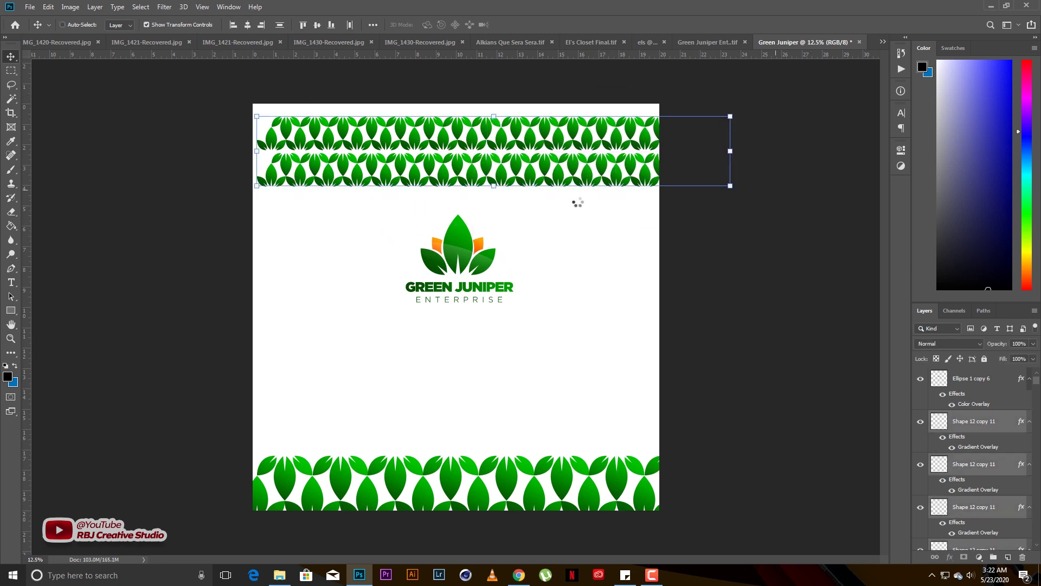
key("ctrl+e")
- Copy the merged bands downward to fill the page and merge into one pattern layer
mouse_move(544, 166)
left_mouse_down()
mouse_move(543, 153)
mouse_move(542, 224)
left_mouse_up()
left_click(610, 163, "shift")
mouse_move(610, 165)
left_mouse_down()
mouse_move(610, 389)
mouse_move(629, 358)
left_mouse_up()
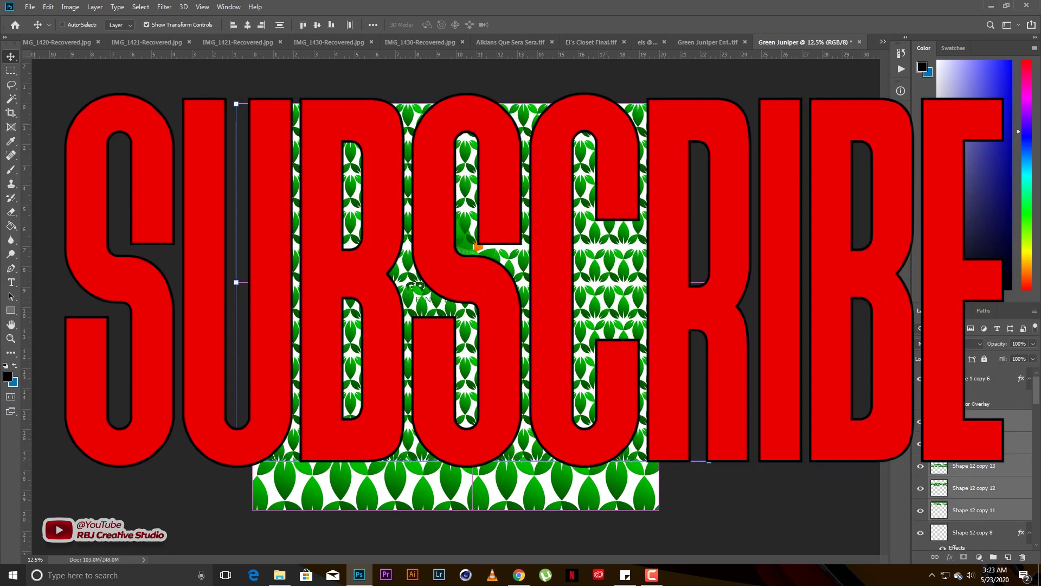
key("ctrl+e")
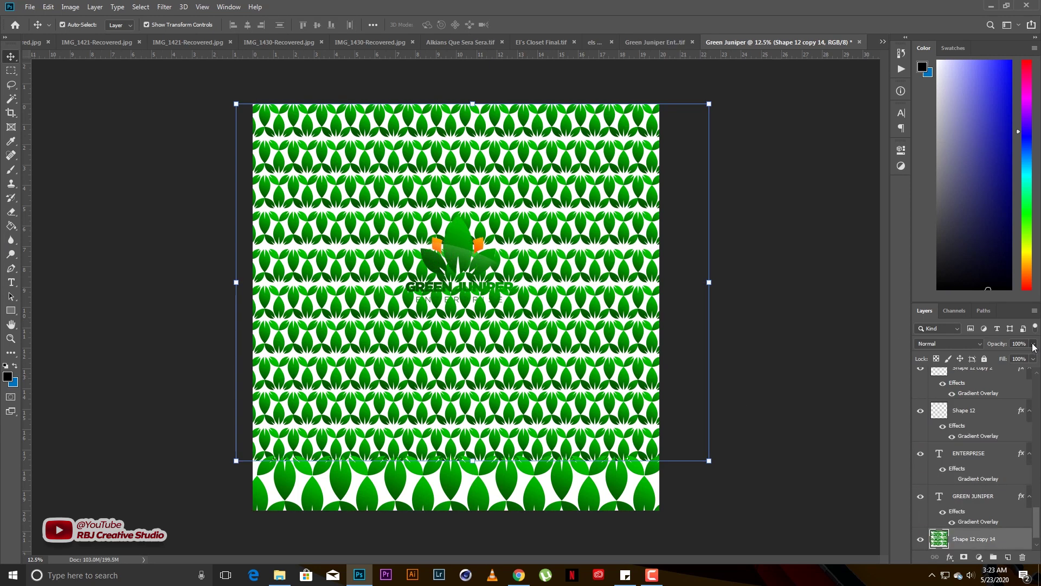
- Set the leaf pattern layer to 7% opacity and lock it
left_click_drag(1017, 361, 987, 361)
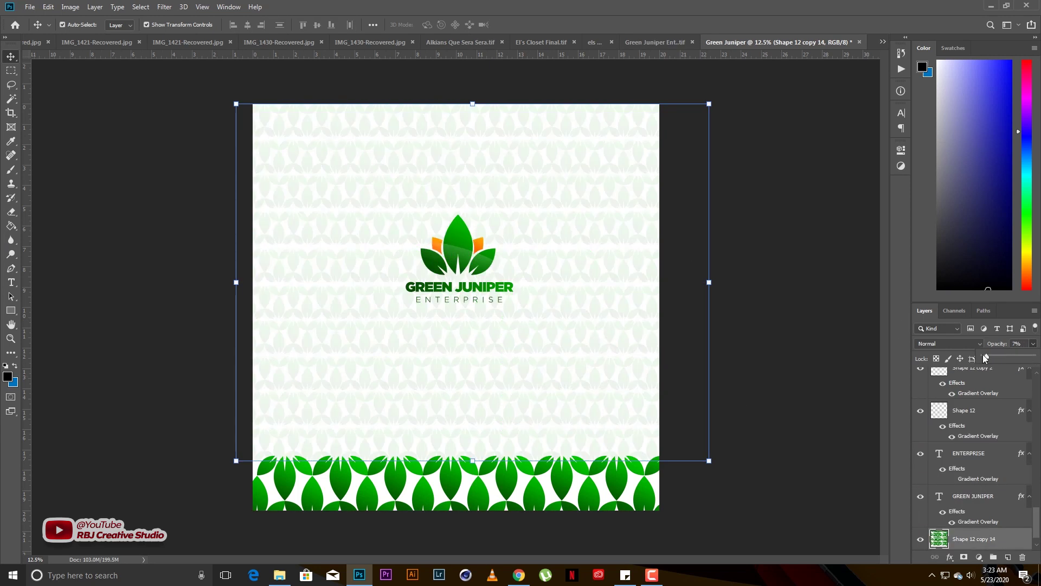
scroll(820, 255, "up", 3)
scroll(618, 260, "up", 2)
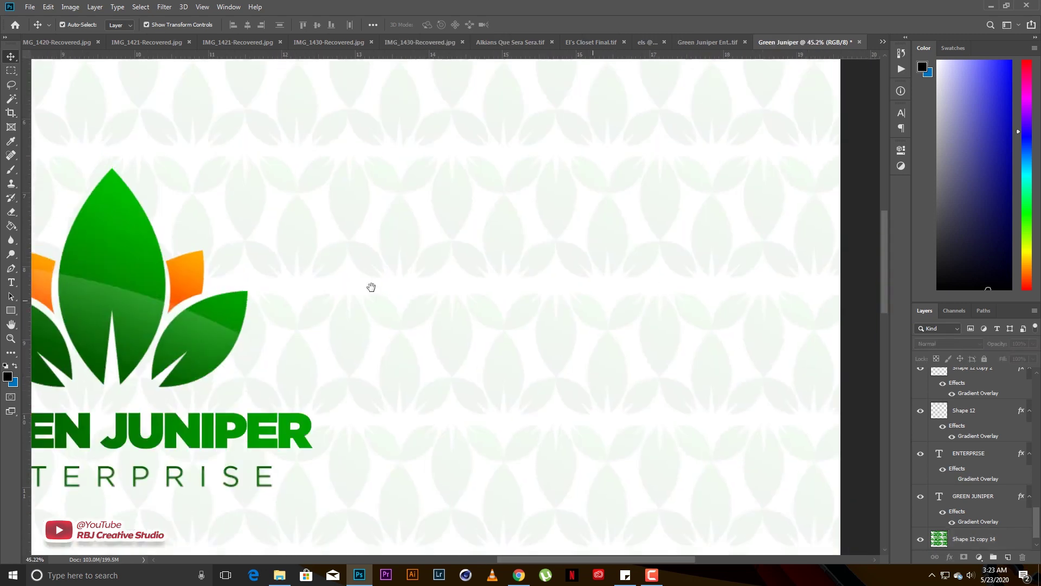
scroll(372, 286, "down", 3)
scroll(662, 244, "down", 1)
left_click(663, 253)
key("ctrl+slash")
- Switch to the file browser to open another TIFF file
scroll(547, 249, "down", 1)
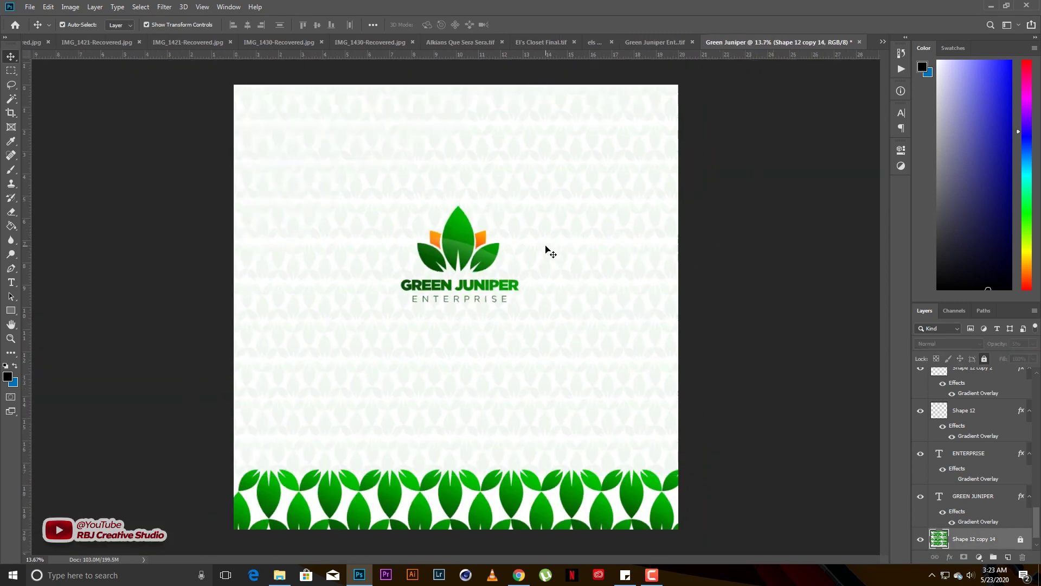
scroll(547, 248, "up", 2)
scroll(544, 252, "down", 3)
scroll(547, 260, "down", 1)
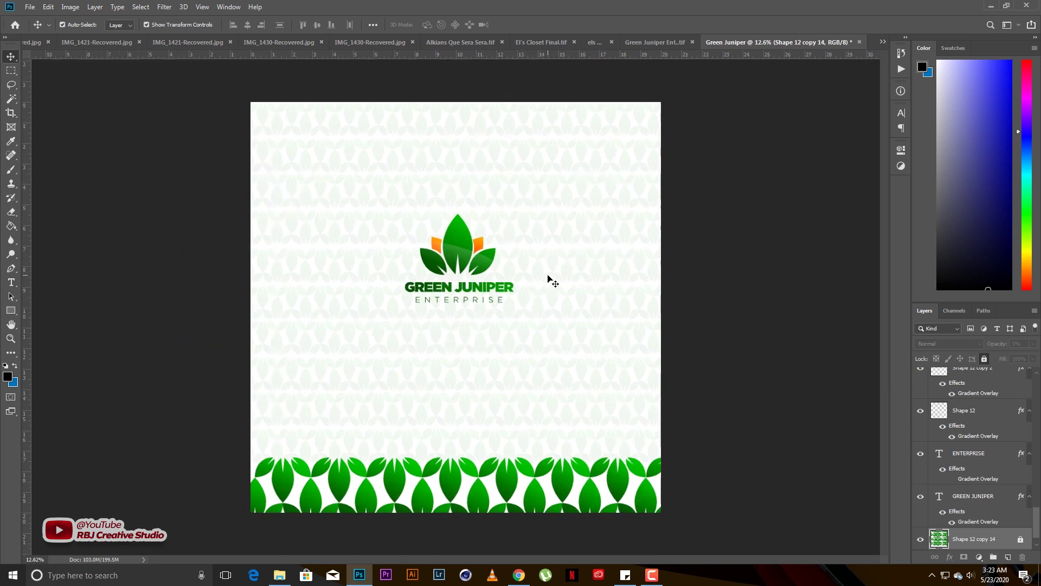
left_click(284, 572)
left_click_drag(1035, 324, 1037, 404)
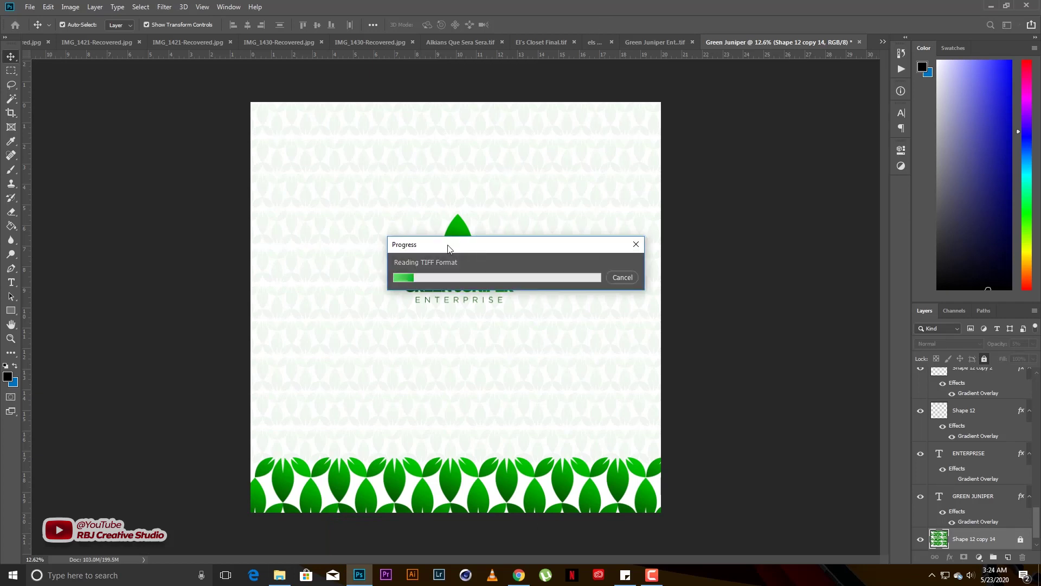
- Show the YouTube channel's Videos list, then return to the loaded Motion Collections document
left_click(519, 576)
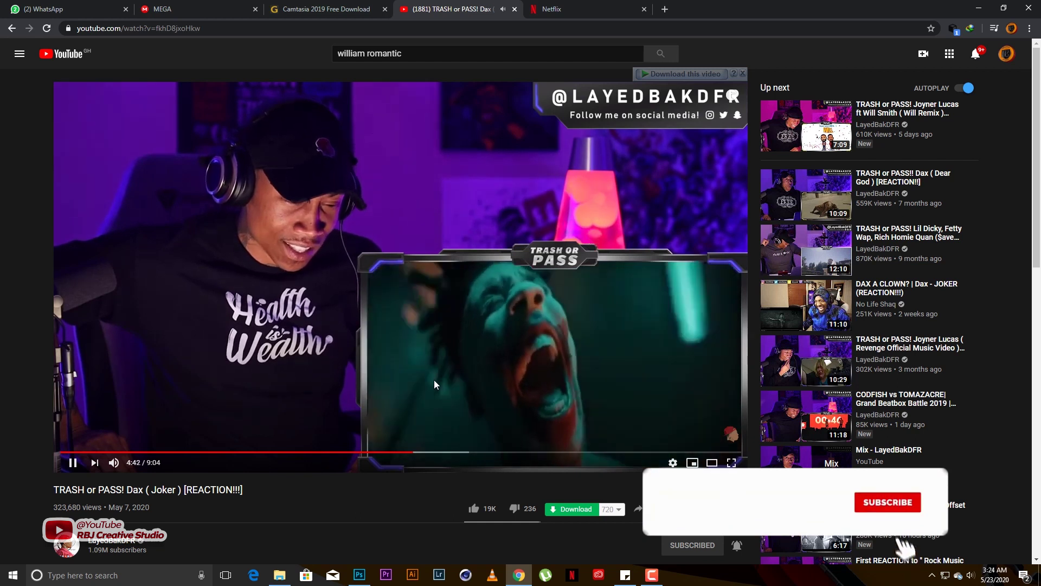
left_click(359, 575)
left_click(519, 576)
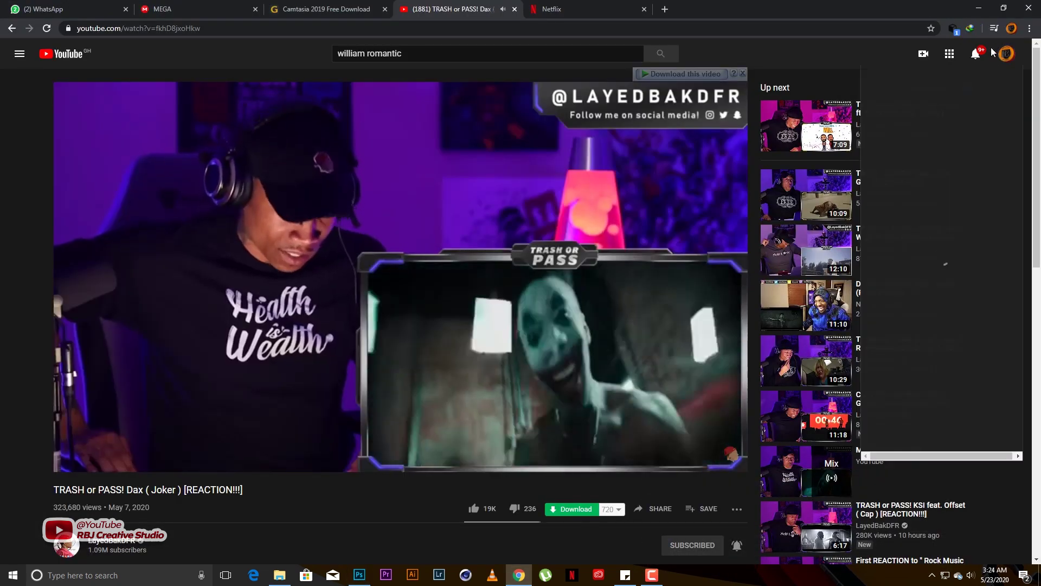
left_click(1006, 54)
left_click(894, 135)
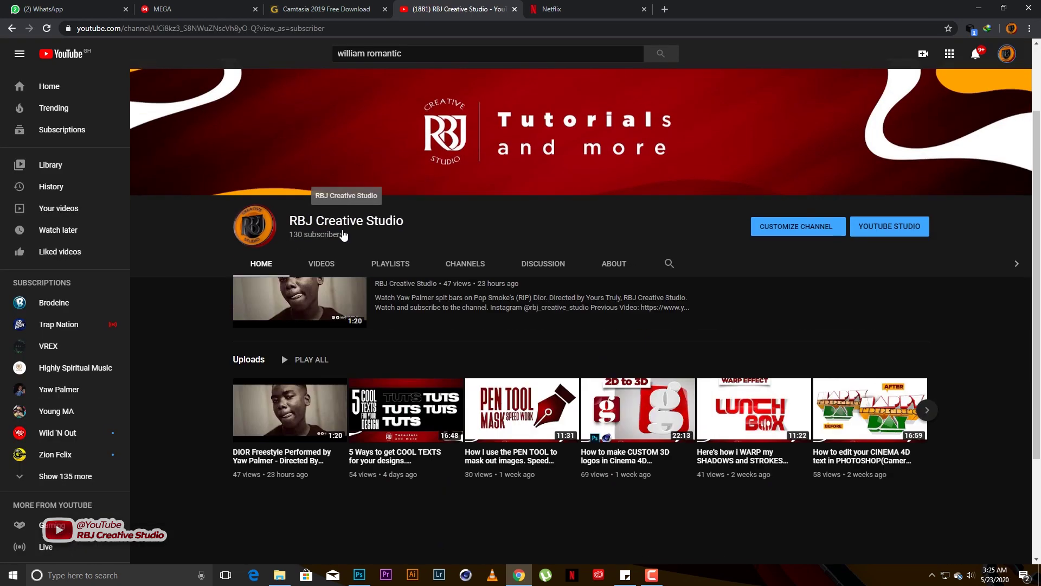
left_click(328, 282)
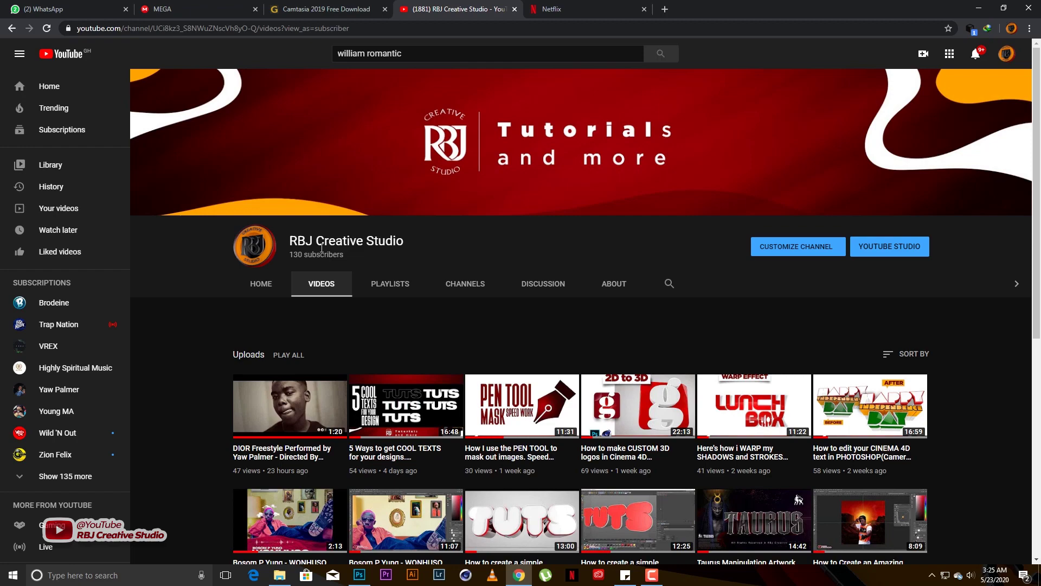
left_click(364, 575)
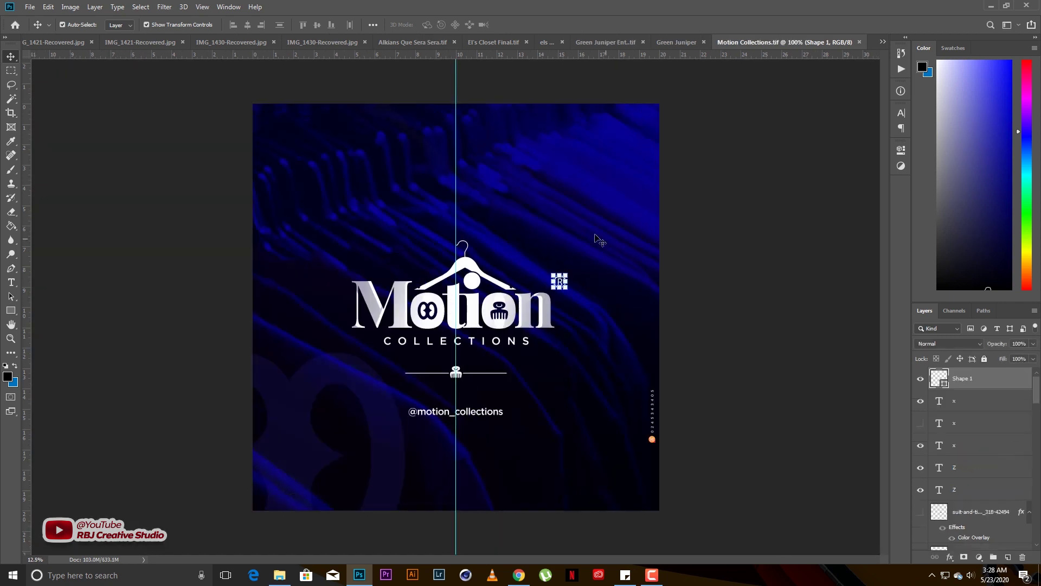
- Copy the white hanger to the bottom-left and shrink it to about three quarters
left_click(465, 270)
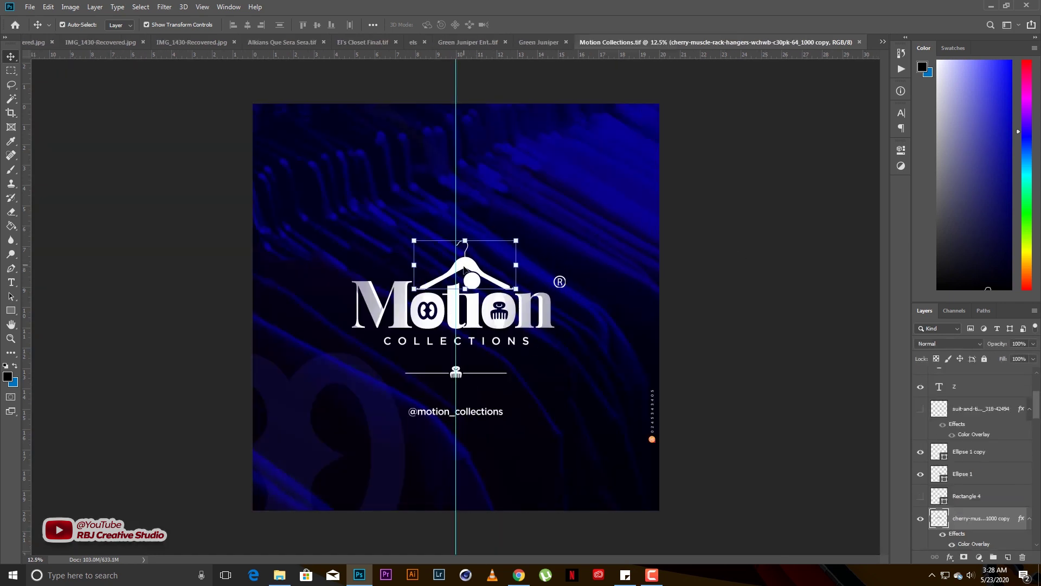
left_click_drag(468, 266, 345, 465)
key("ctrl+t")
left_click_drag(390, 497, 369, 491)
scroll(342, 456, "up", 2)
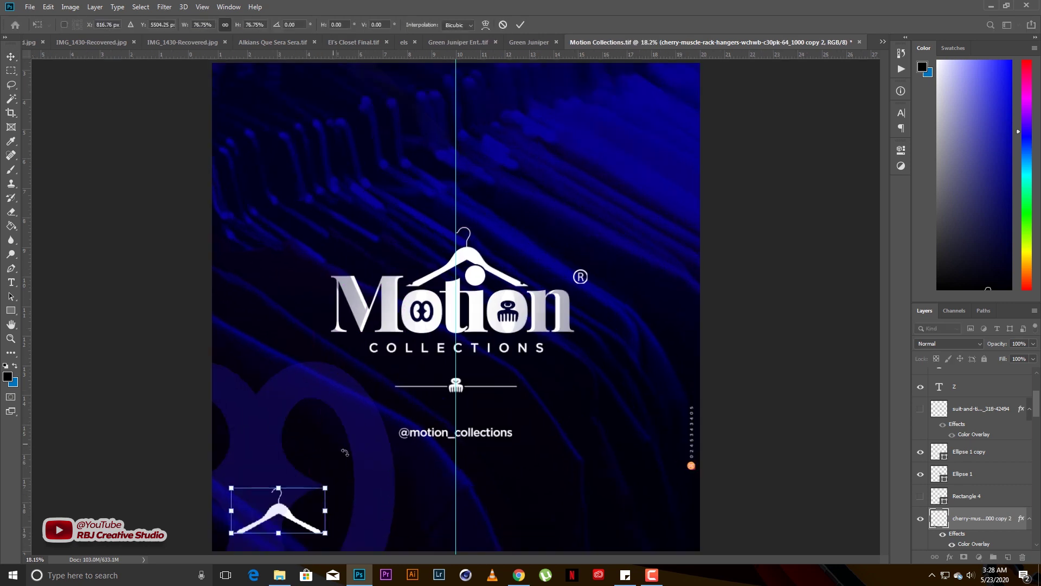
key("Return")
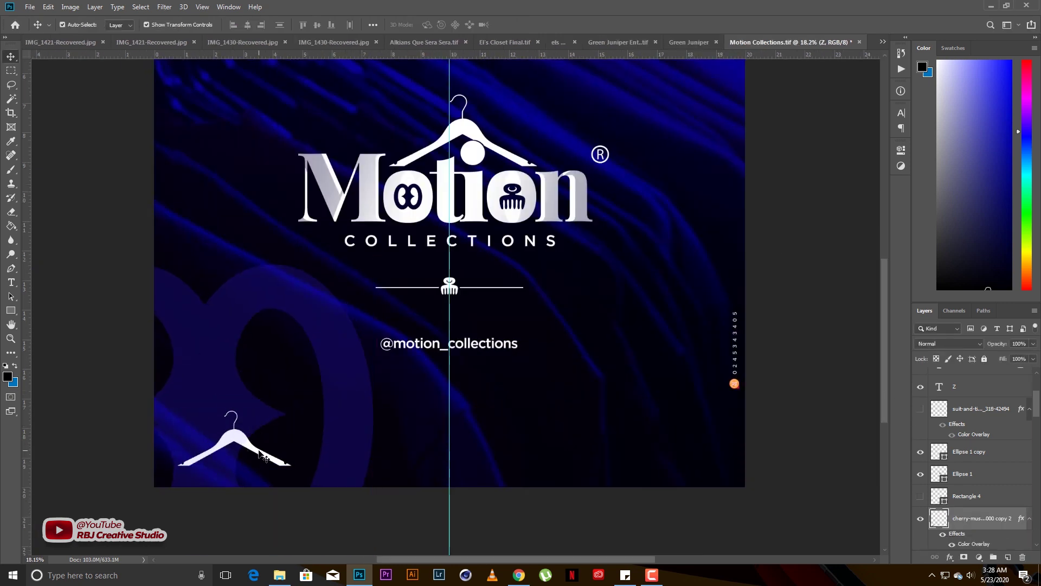
- Duplicate the hanger into a row of six along the bottom edge
scroll(268, 453, "up", 1)
key("ctrl")
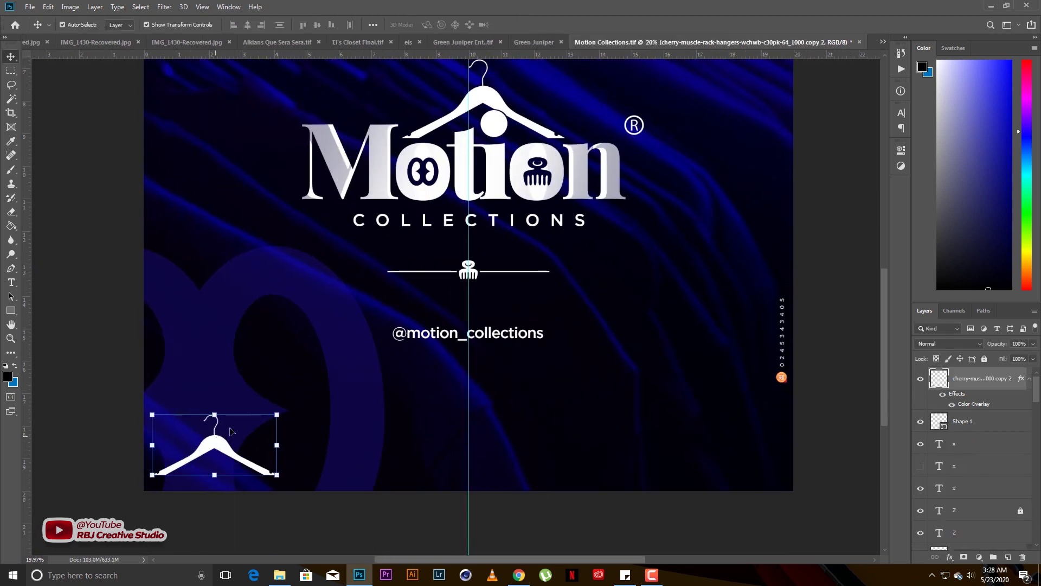
left_click_drag(230, 431, 398, 458)
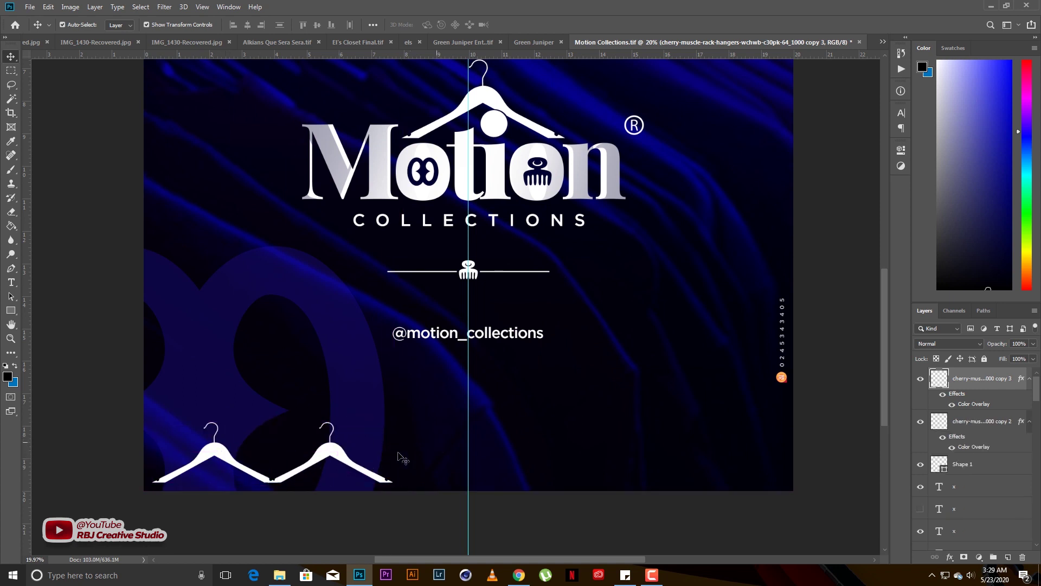
left_click_drag(399, 458, 638, 463)
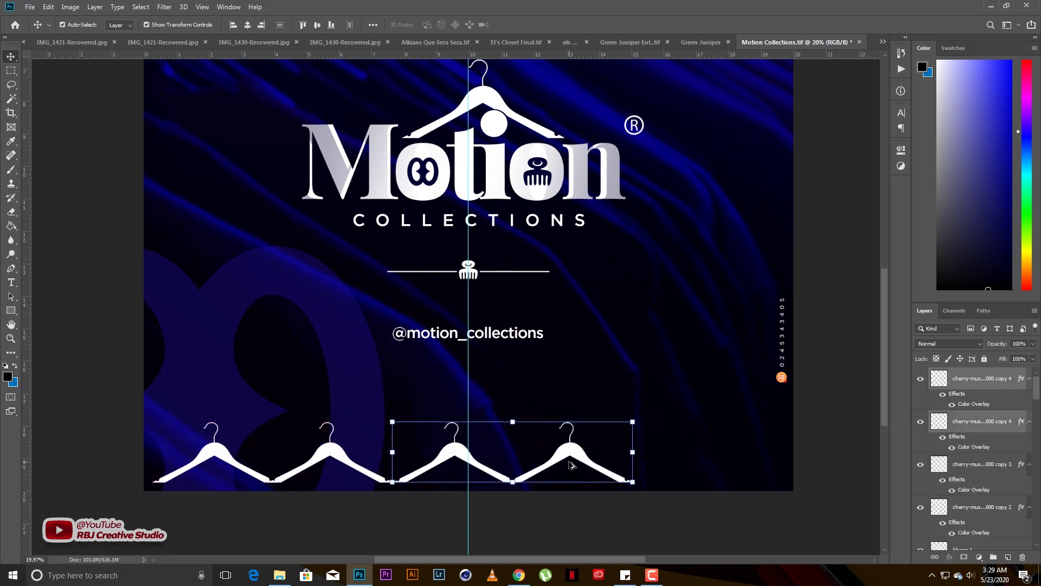
left_click_drag(571, 465, 809, 516)
left_click_drag(512, 444, 521, 455)
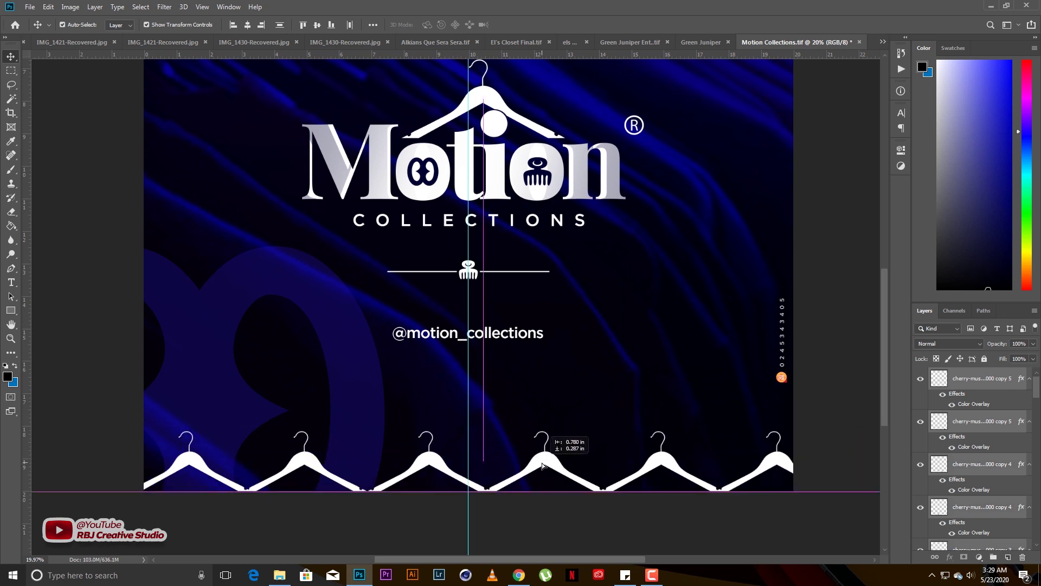
- Scale the hanger row to the canvas width, centre it and merge the layers
key("ctrl+t")
left_click_drag(830, 425, 811, 434)
left_click_drag(628, 445, 614, 448)
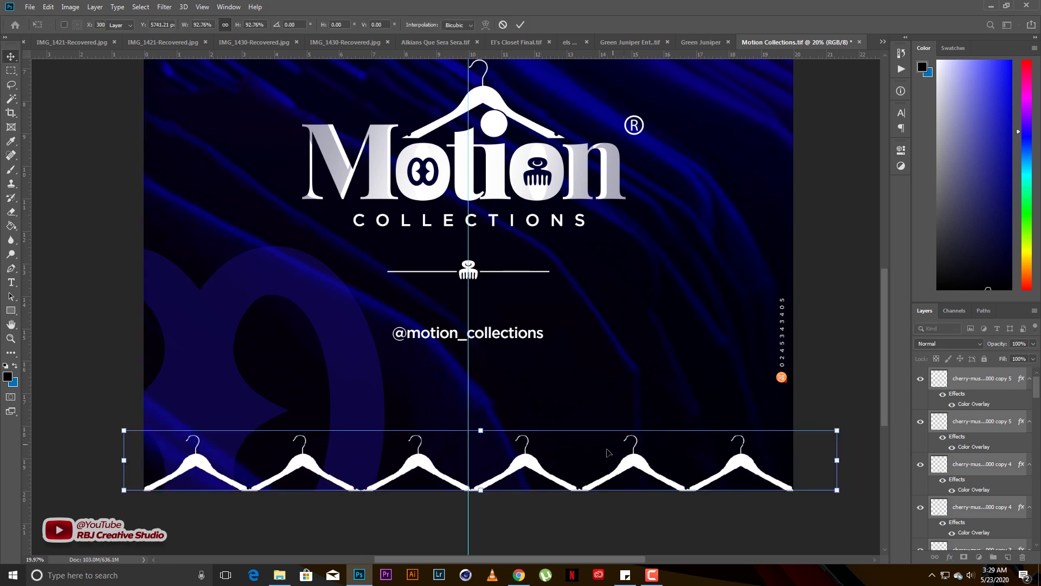
key("Return")
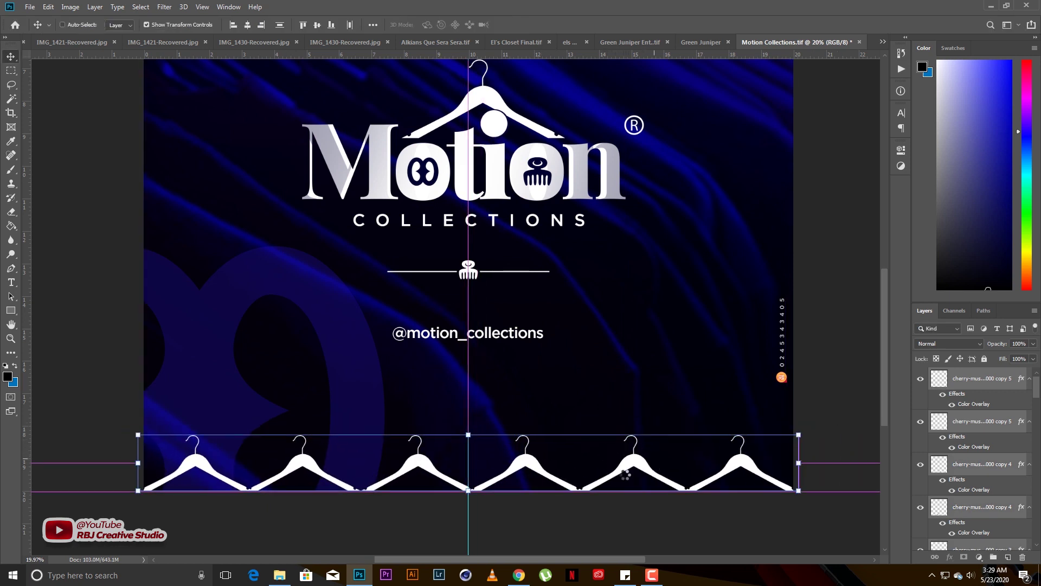
key("ctrl+e")
- Add a vertically flipped copy of the hanger row interlocking with the original
left_click_drag(625, 475, 625, 415)
key("ctrl+t")
right_click(749, 414)
left_click(764, 408)
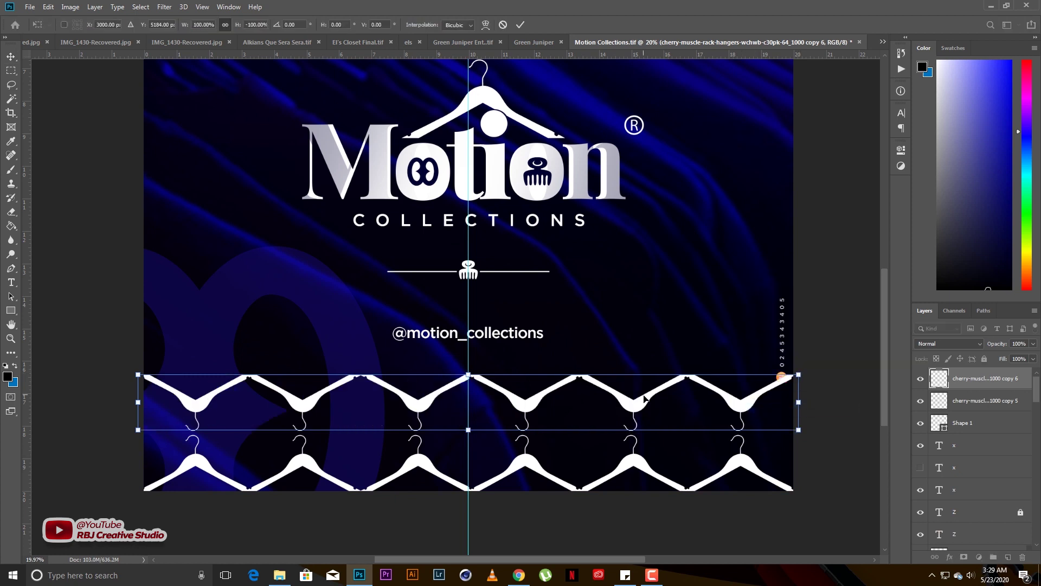
key("Return")
left_click_drag(593, 395, 579, 456)
- Stretch both hanger rows together to span the full canvas width
left_click(650, 459, "shift")
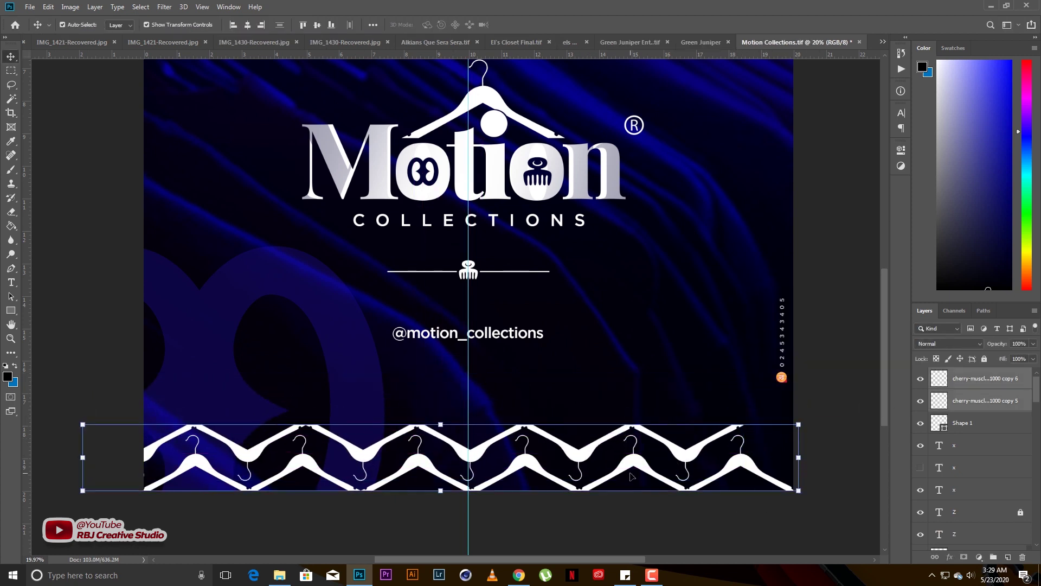
left_click_drag(650, 458, 678, 457)
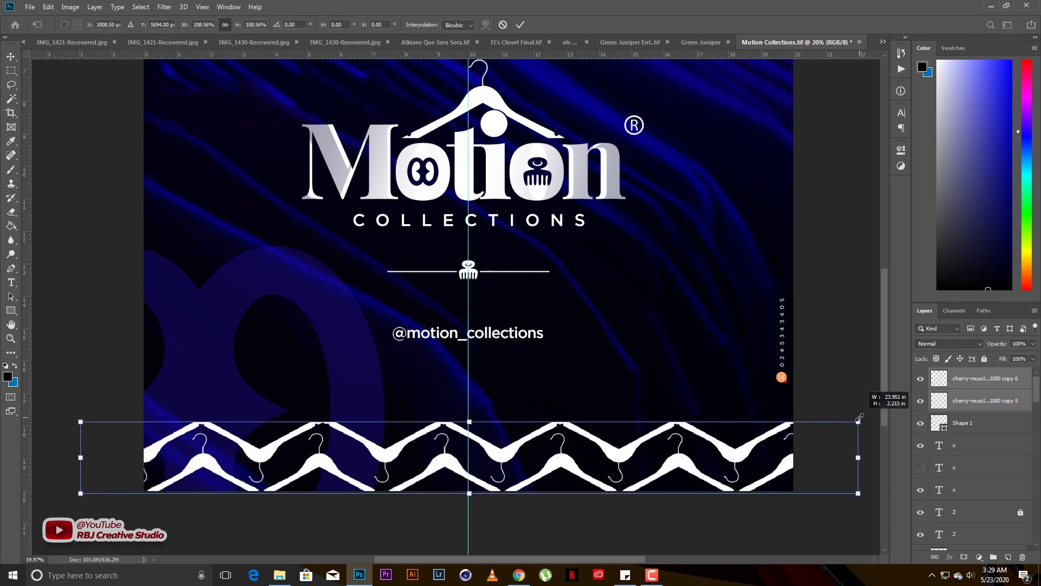
left_click_drag(830, 427, 865, 456)
scroll(720, 481, "down", 3)
left_click_drag(721, 481, 700, 484)
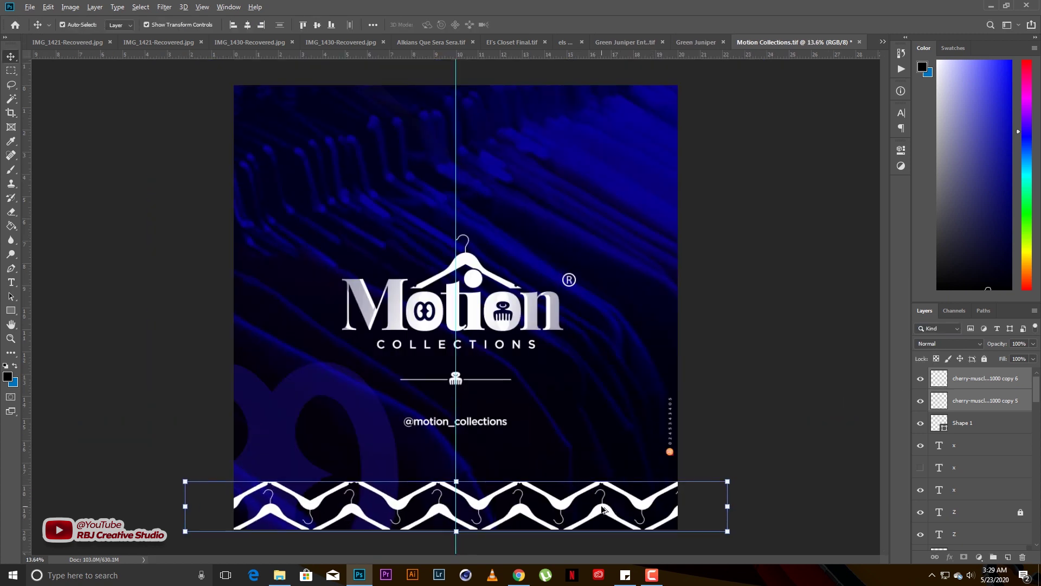
- Try a second hanger band above the first, then undo it
left_click_drag(609, 507, 610, 464)
key("ctrl+minus")
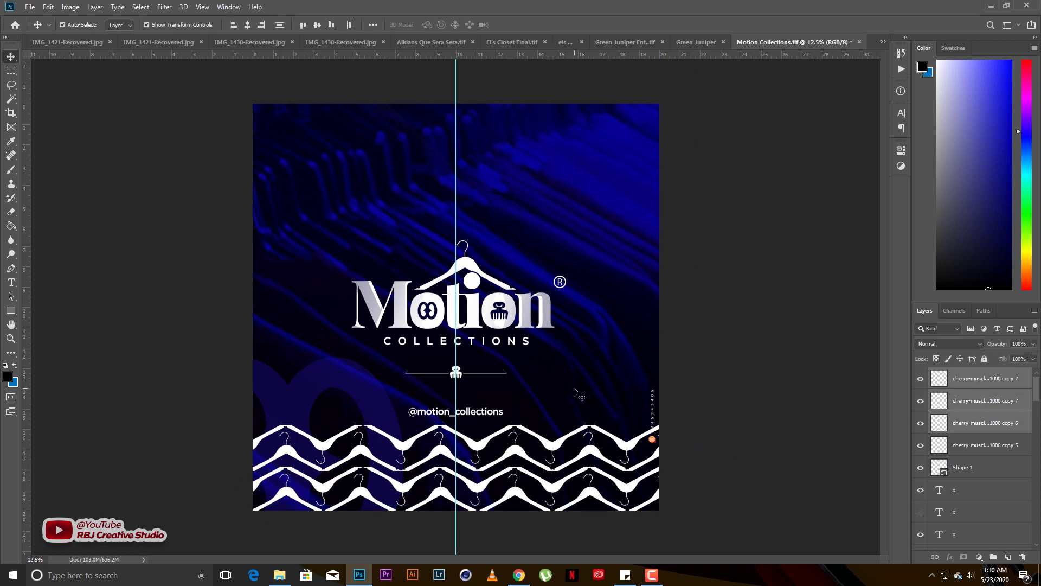
key("ctrl+z")
scroll(522, 547, "up", 1)
scroll(546, 414, "down", 2)
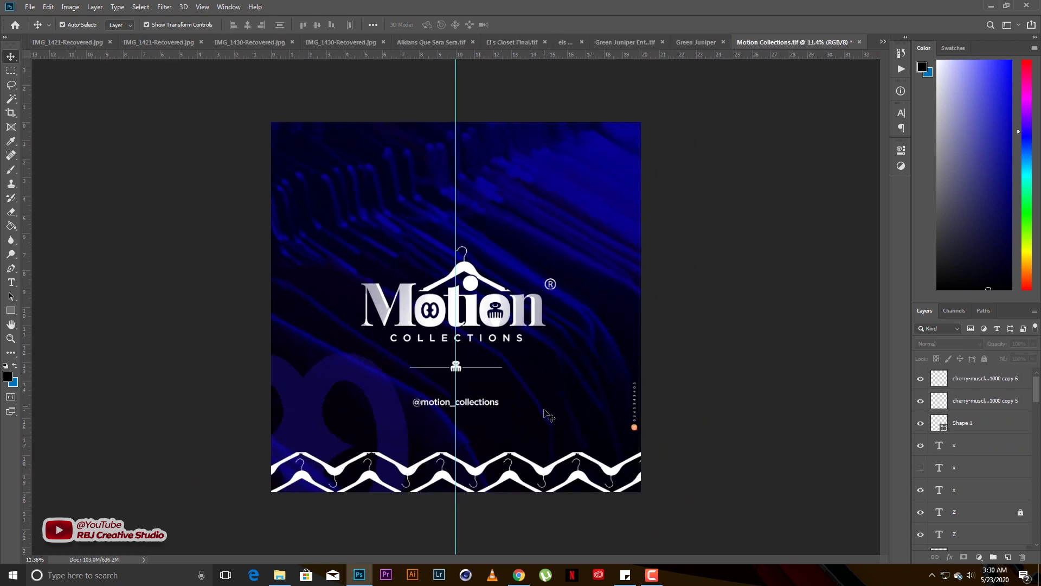
scroll(541, 430, "up", 3)
scroll(554, 400, "down", 1)
scroll(553, 400, "down", 1)
- Open Yaa Gold Final from the Weks folder in Photoshop
left_click(279, 575)
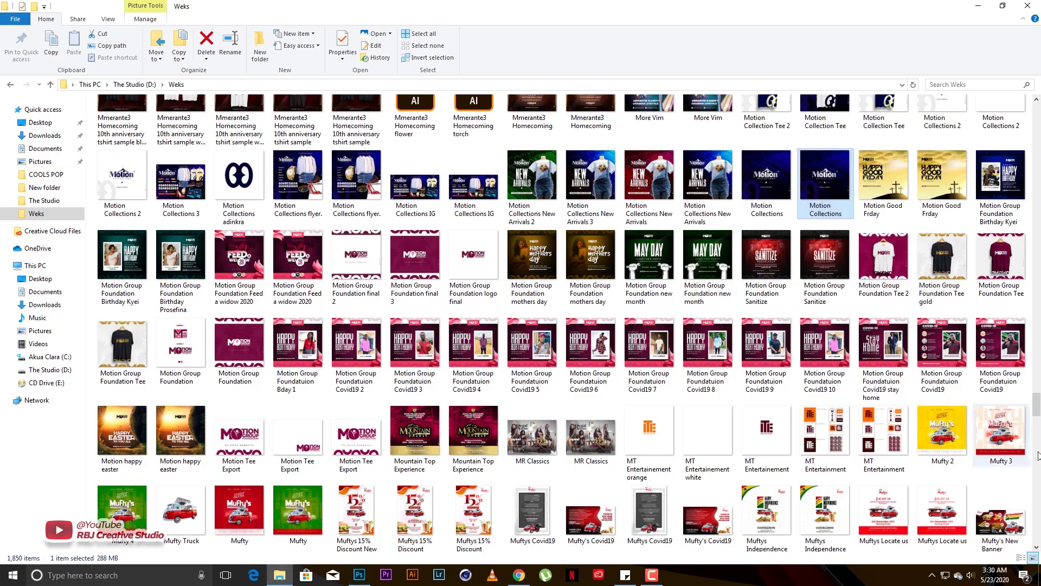
scroll(517, 327, "down", 5)
scroll(516, 328, "up", 3)
left_click(517, 328)
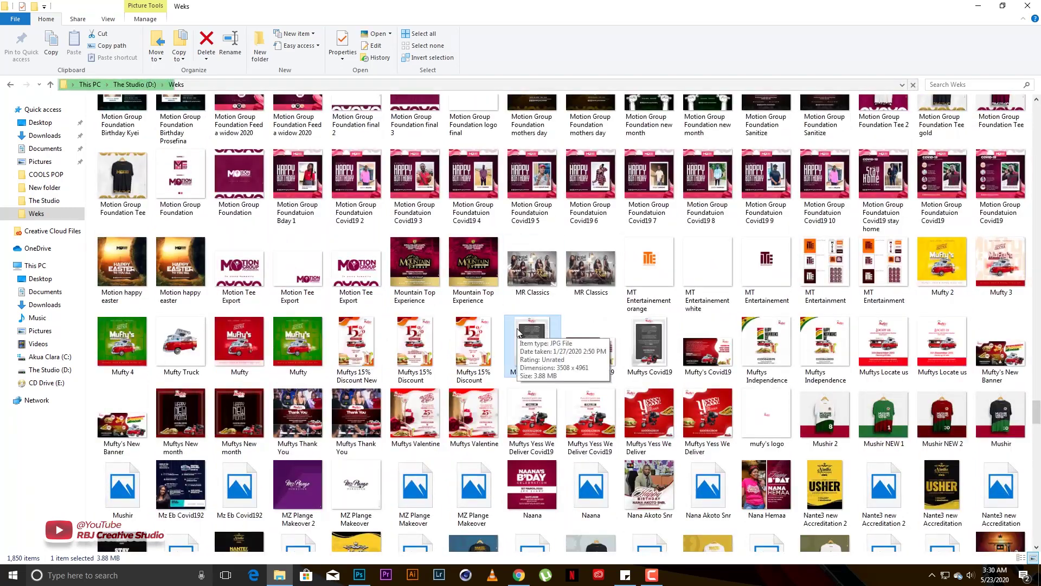
key("y")
double_click(131, 440)
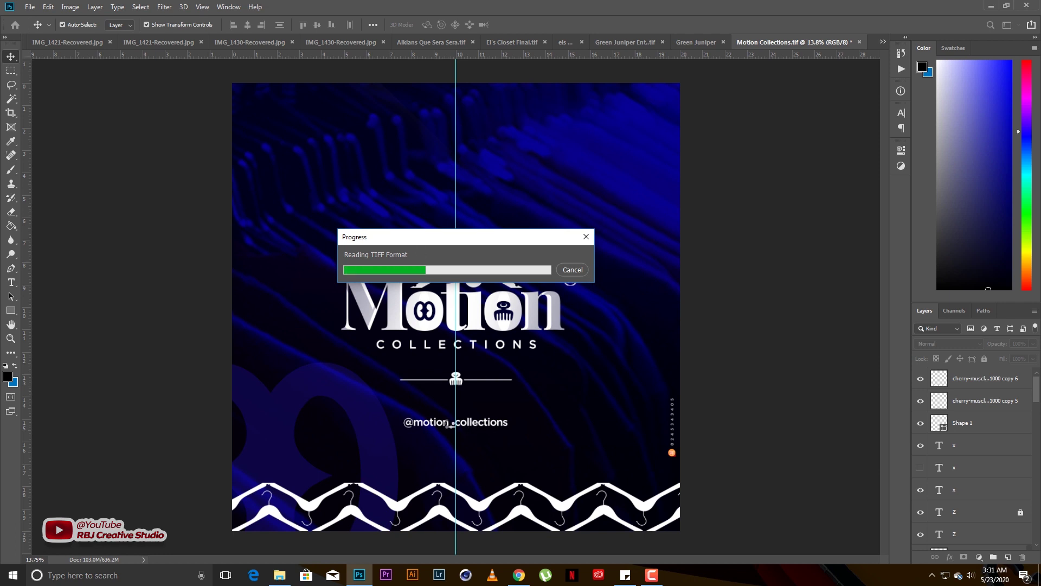
- Play the DIOR Freestyle video, then return to Photoshop and select the Yaa Gold logo
left_click(518, 579)
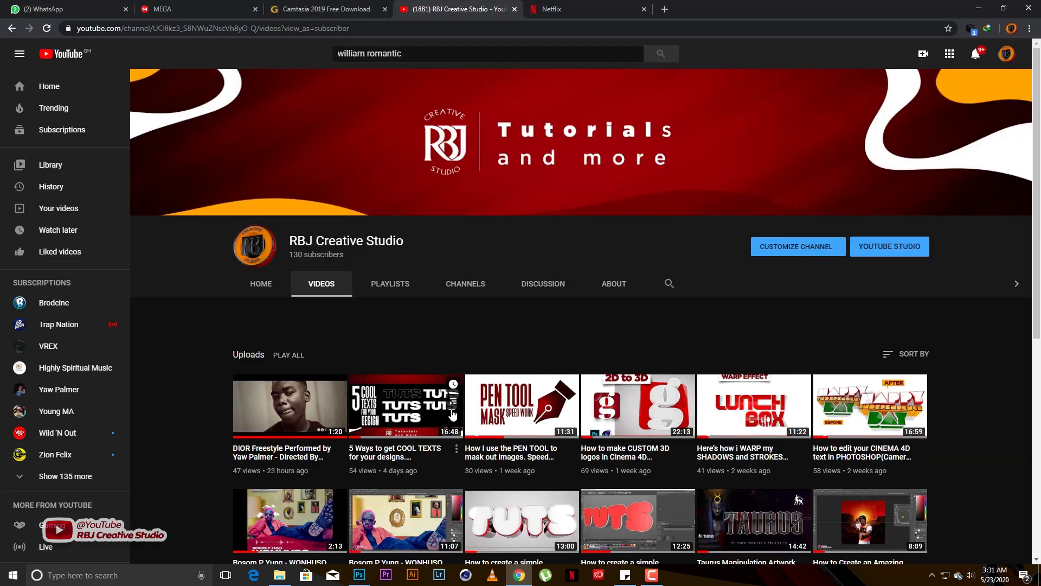
left_click(367, 430)
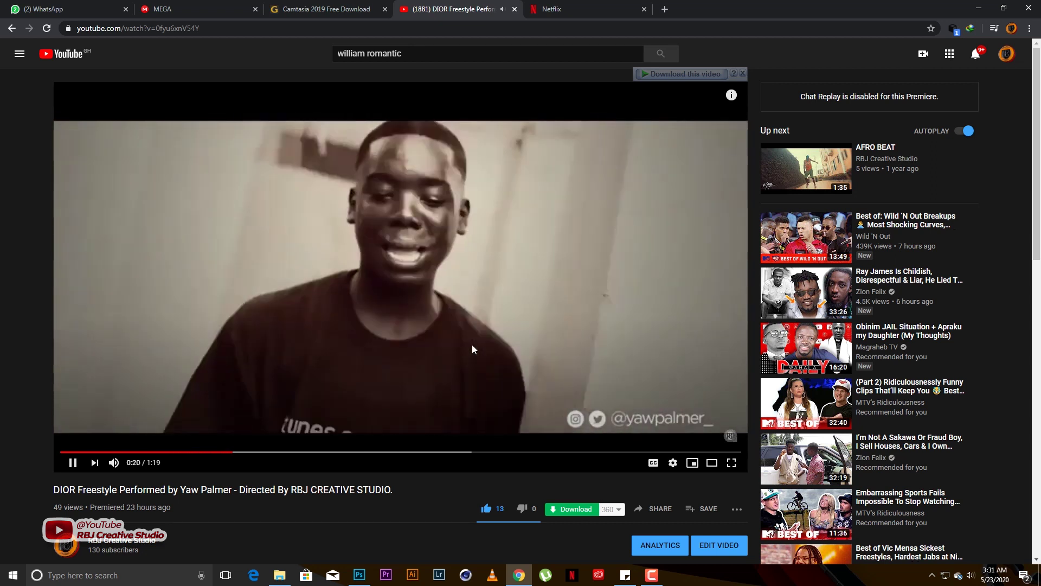
left_click(359, 575)
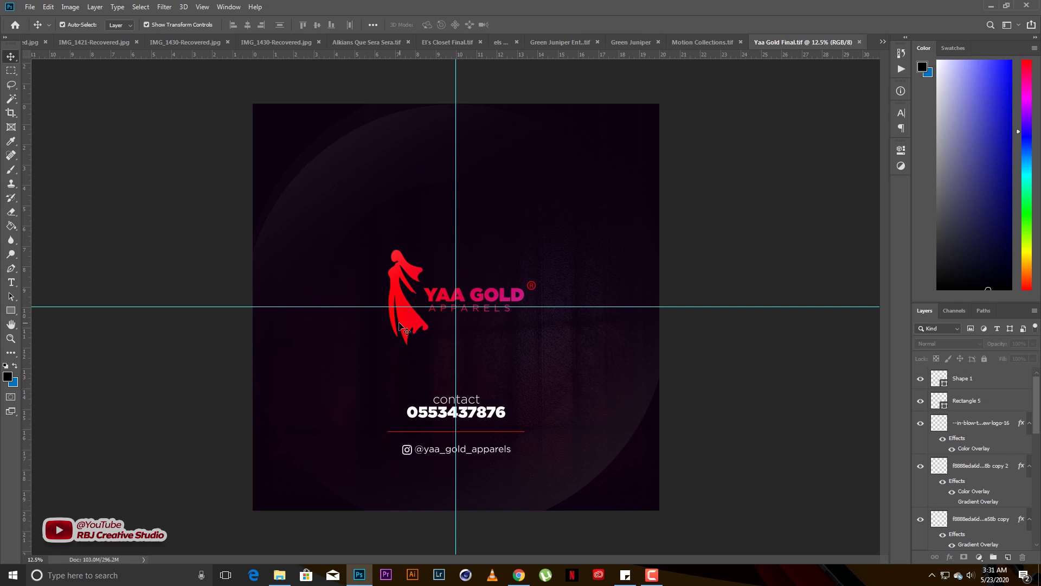
left_click(413, 321)
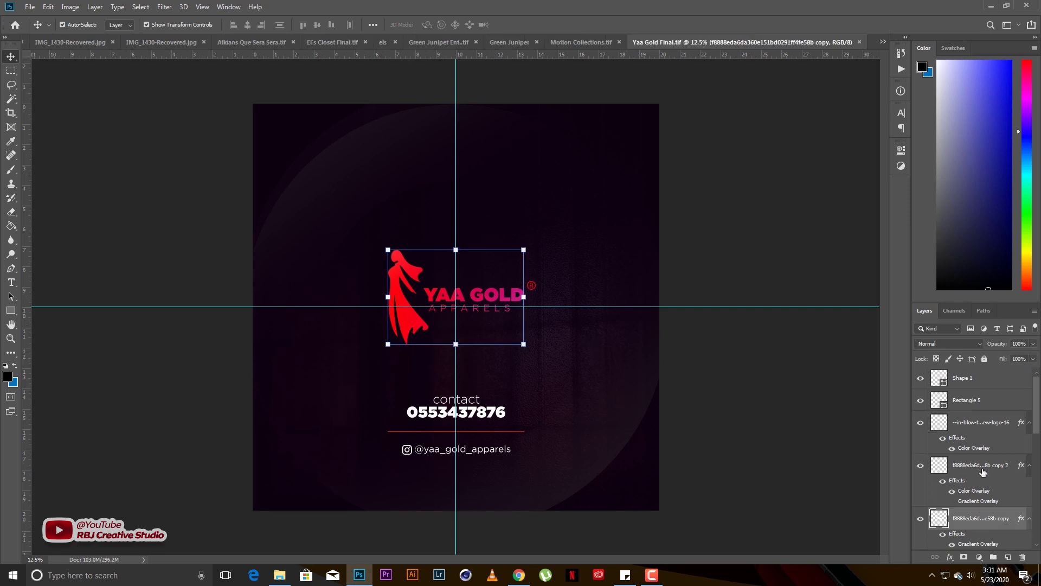
- Give the white figure copy the logo's red gradient layer style
scroll(984, 472, "down", 3)
left_click(976, 428)
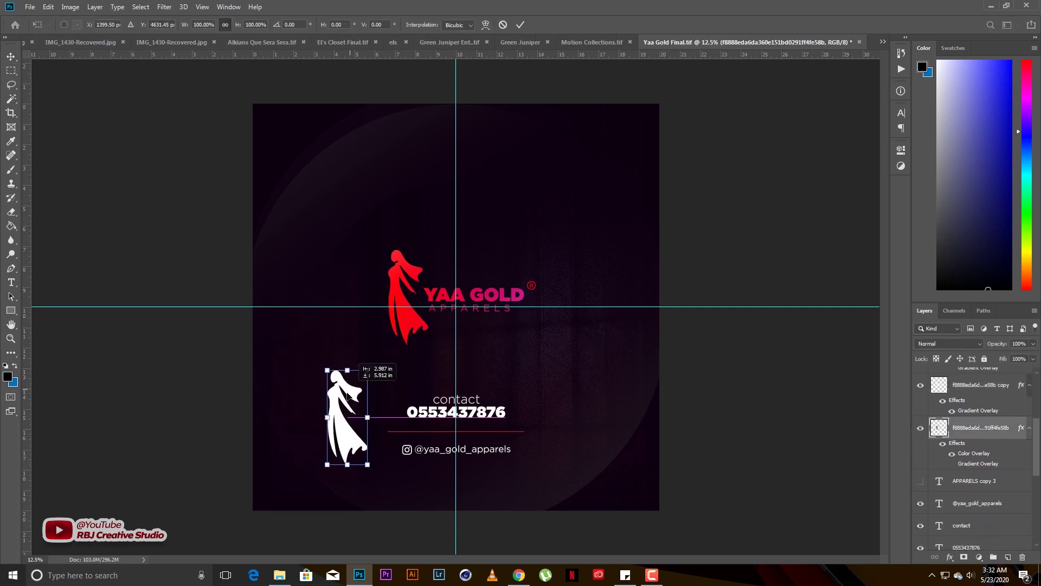
key("Return")
left_click(976, 384)
right_click(966, 384)
left_click(976, 427)
right_click(966, 427)
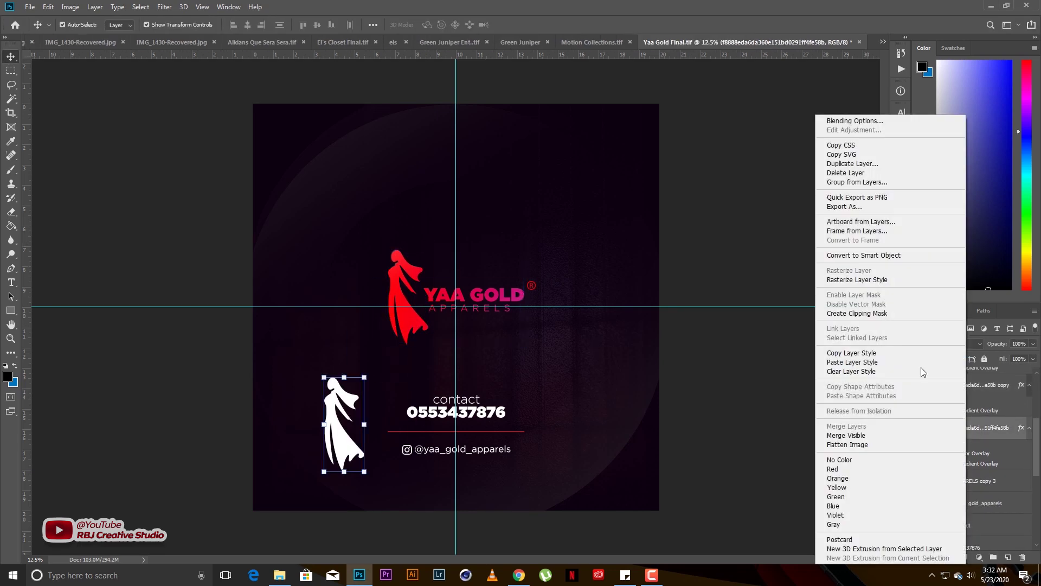
left_click(922, 362)
- Move the red figure to the lower-left and add a horizontally mirrored copy
mouse_move(337, 447)
left_mouse_down()
mouse_move(297, 475)
mouse_move(319, 482)
left_mouse_up()
left_click(520, 460)
left_click(404, 304)
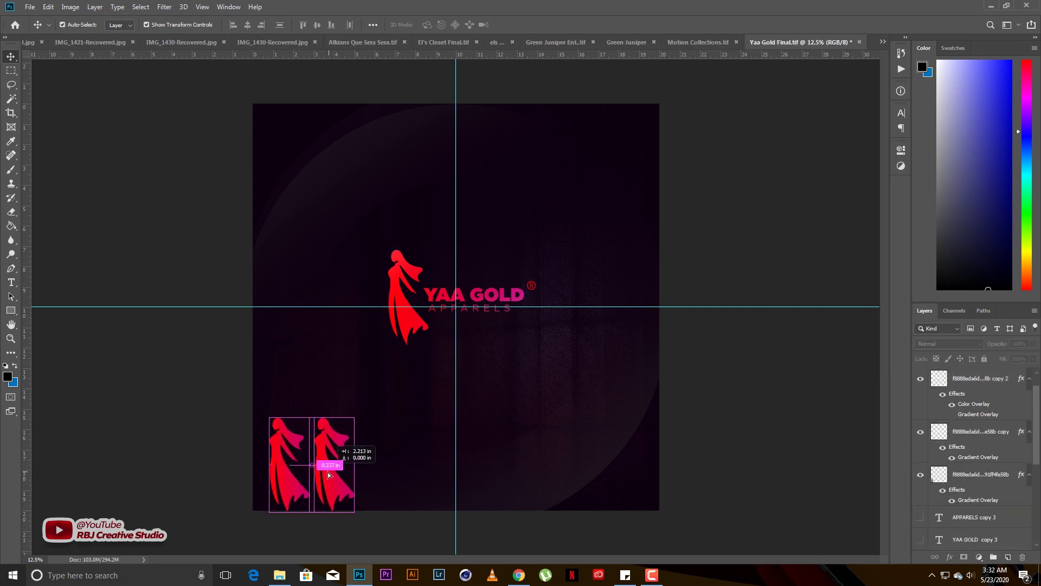
key("ctrl+t")
right_click(329, 476)
left_click(358, 466)
key("Return")
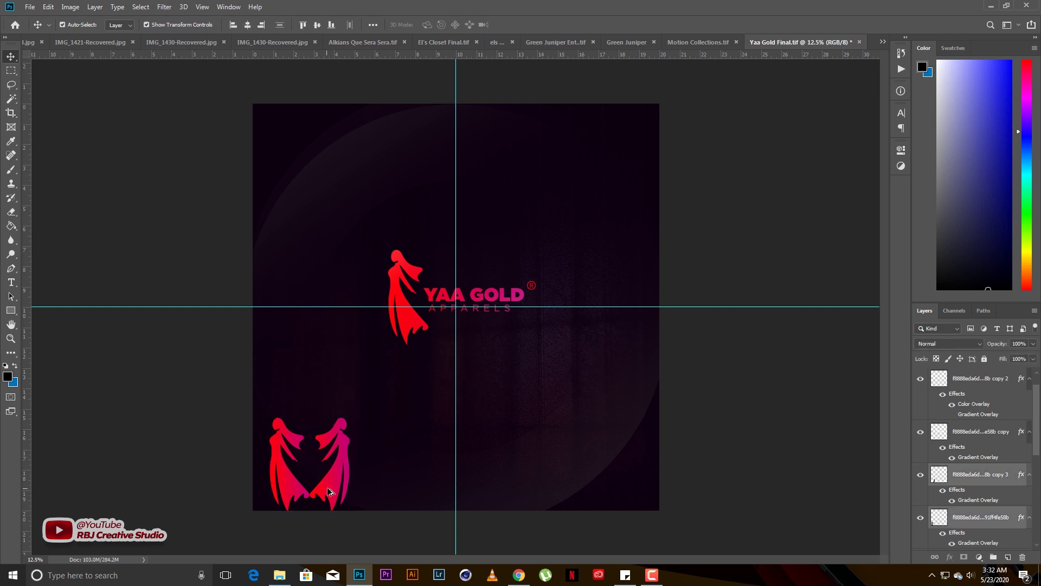
- Extend the figures into a bottom-edge row and add a shrunken row copy above
left_click_drag(329, 492, 409, 492)
left_click_drag(319, 485, 479, 484)
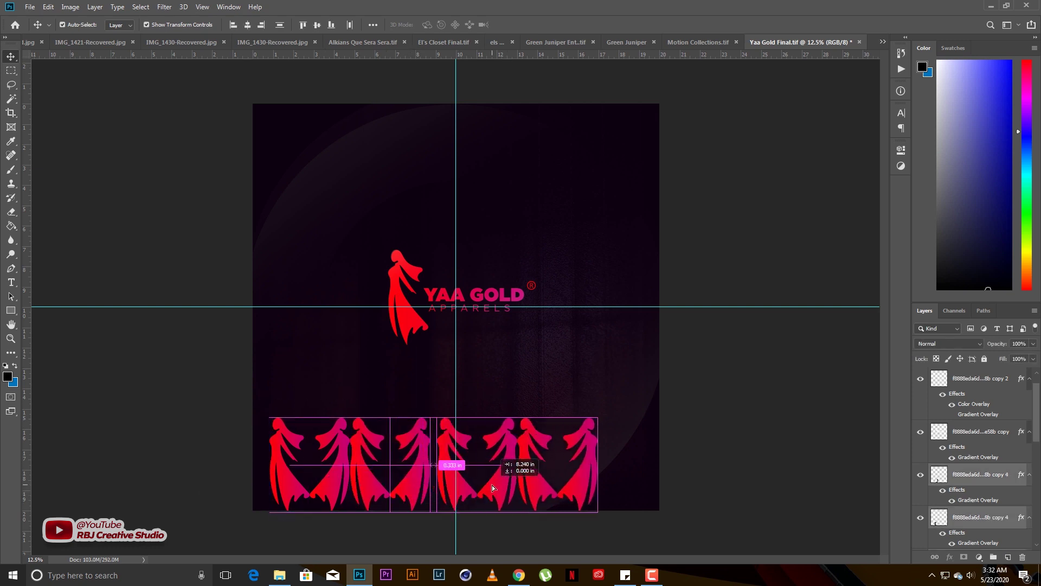
left_click_drag(548, 467, 425, 494)
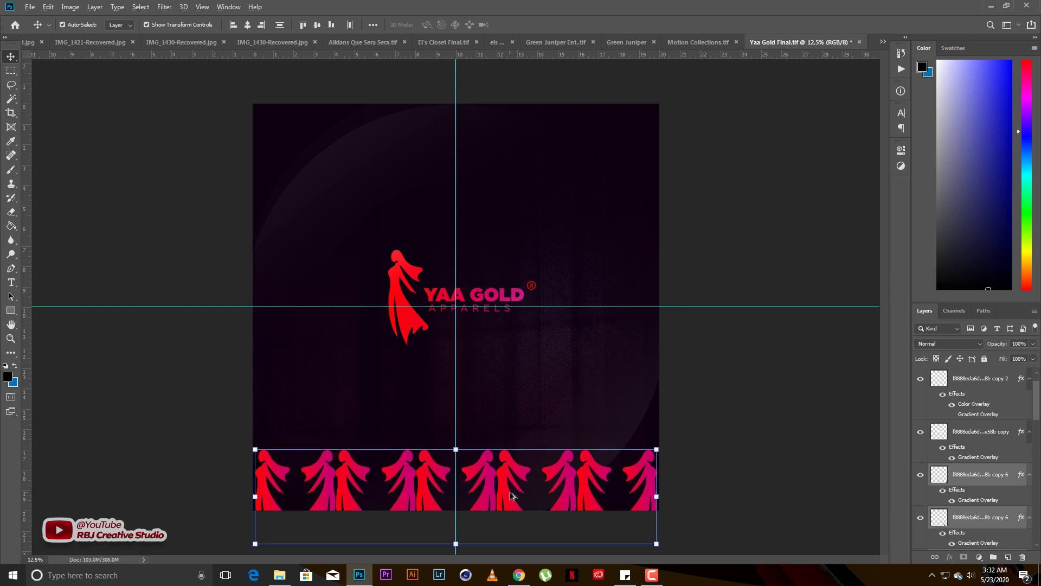
left_click_drag(508, 467, 508, 354)
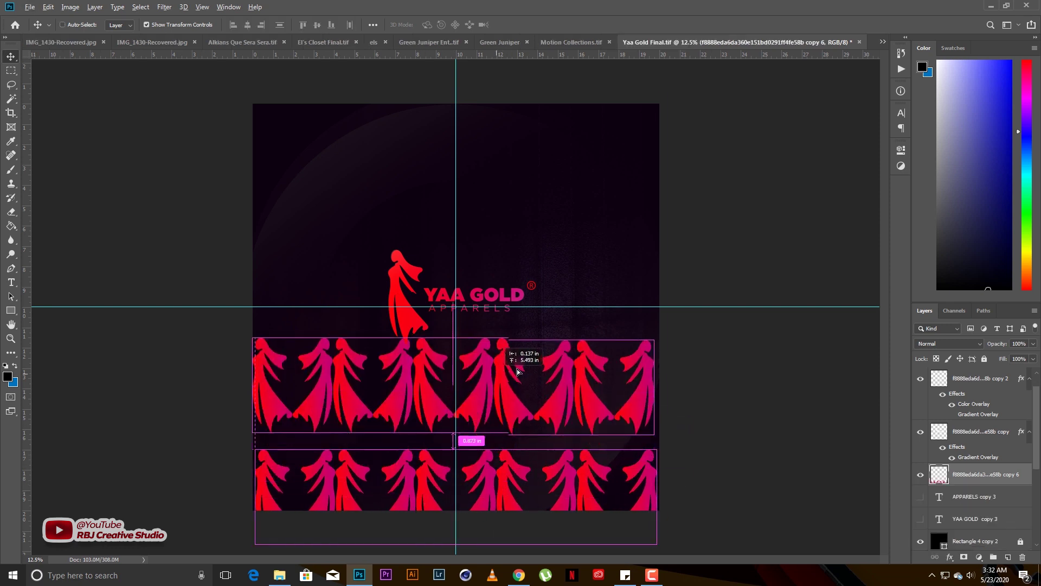
key("ctrl+t")
mouse_move(653, 337)
left_mouse_down()
mouse_move(541, 374)
mouse_move(515, 372)
mouse_move(500, 426)
left_mouse_up()
key("Return")
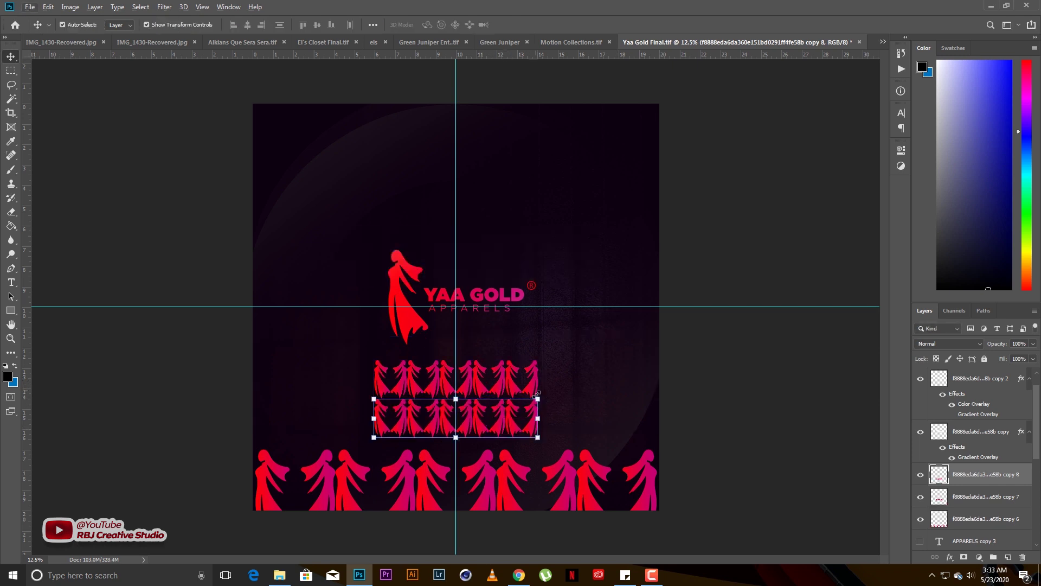
- Duplicate the two small red figure rows to the right, resize the block, and shift it up
right_click(511, 402)
left_click(523, 538)
left_click(510, 422, "shift")
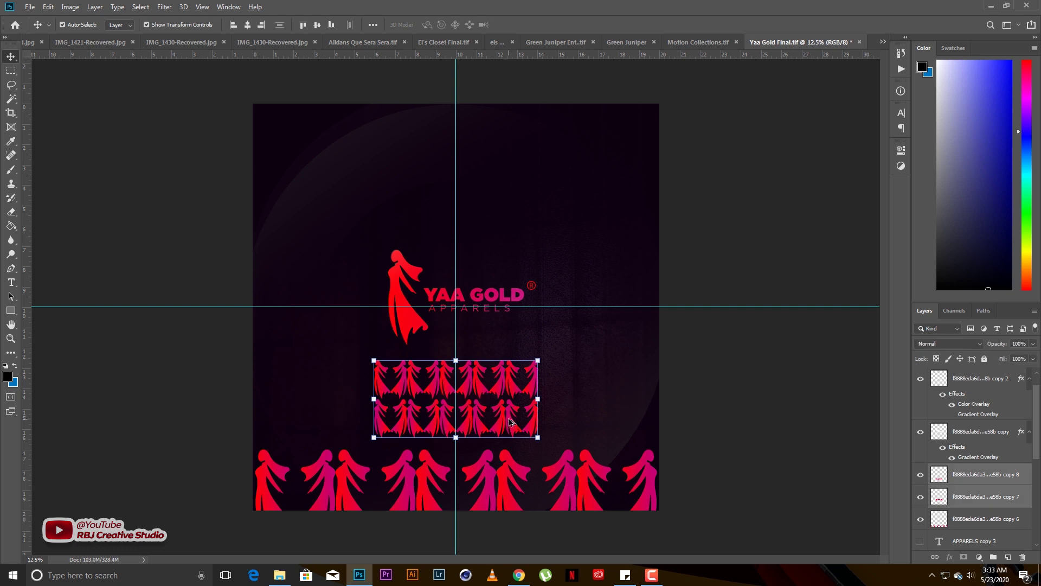
left_click_drag(510, 423, 675, 420)
mouse_move(374, 437)
left_mouse_down()
mouse_move(418, 425)
mouse_move(415, 404)
left_mouse_up()
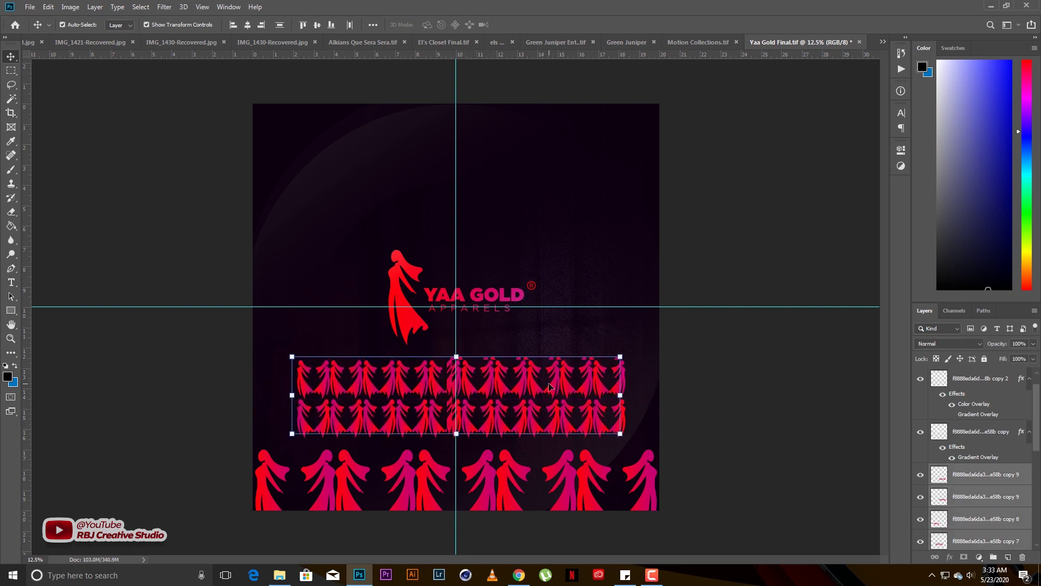
left_click_drag(532, 383, 531, 308)
left_click(622, 306)
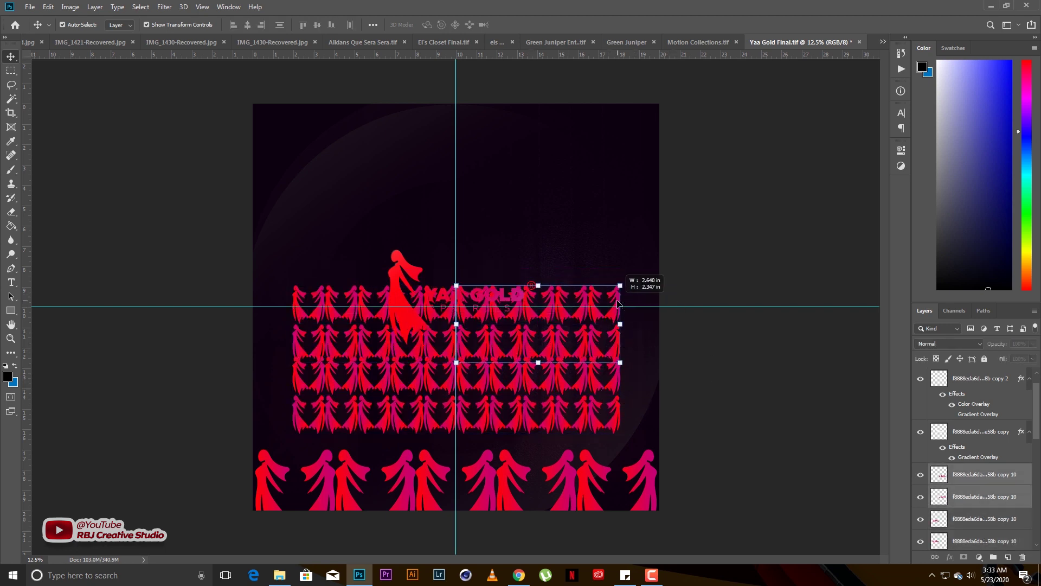
left_click(323, 320)
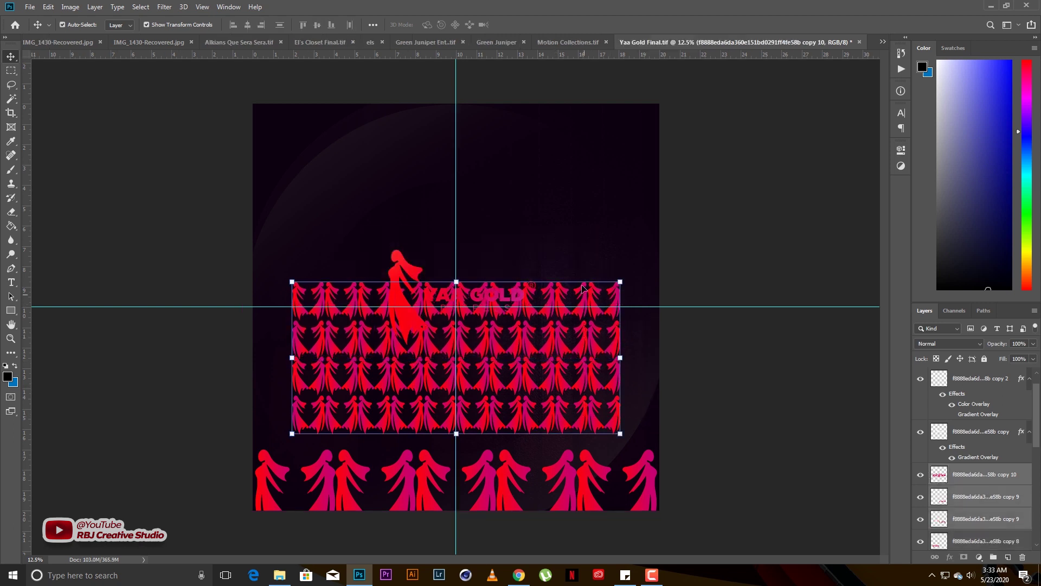
- Shrink the figure block to about 70% and duplicate it across the top and down the canvas
left_click_drag(583, 289, 577, 395)
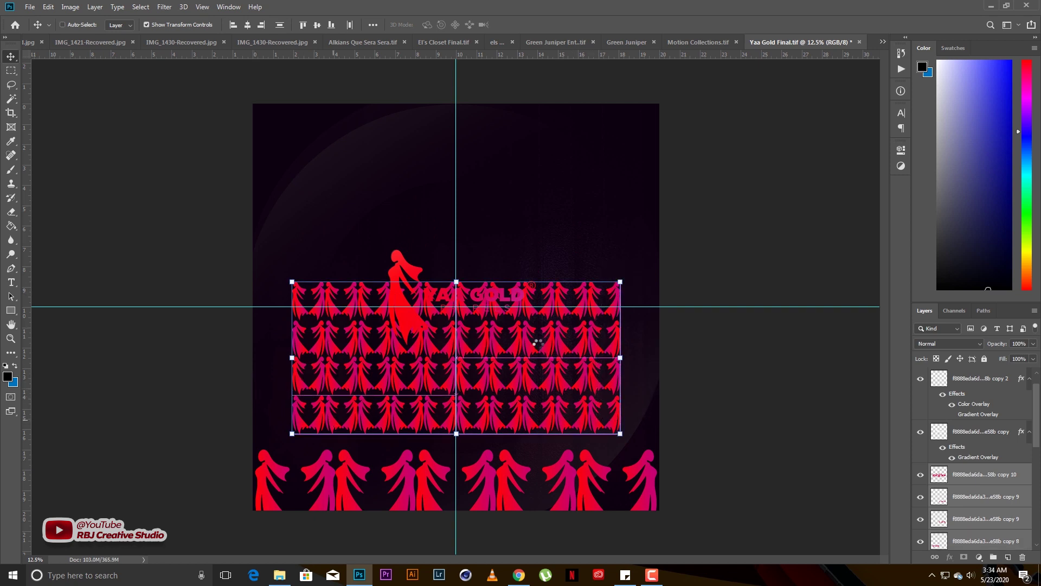
left_click_drag(524, 324, 422, 394)
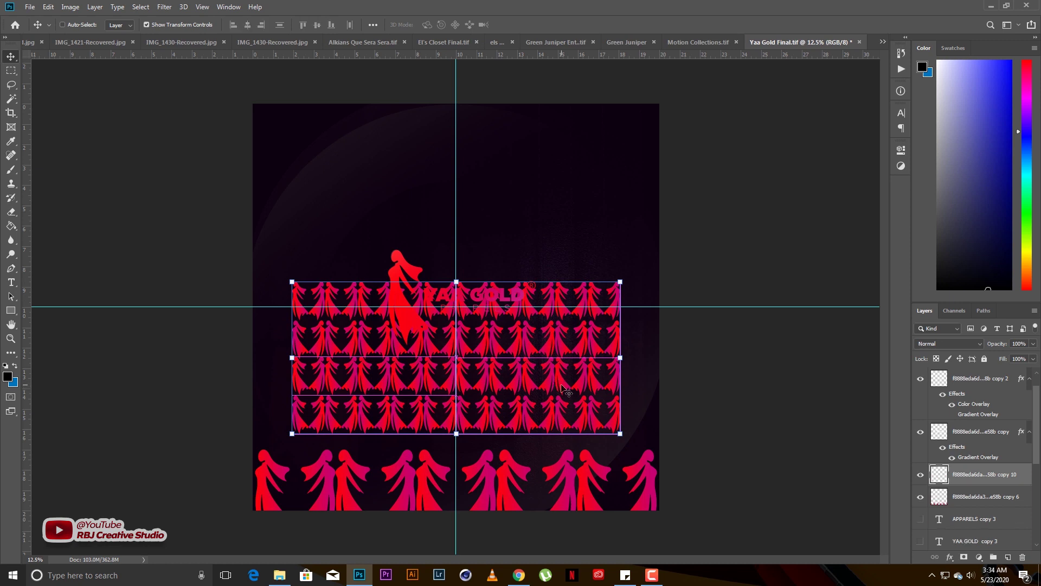
left_click_drag(564, 390, 523, 206)
left_click_drag(576, 241, 479, 189)
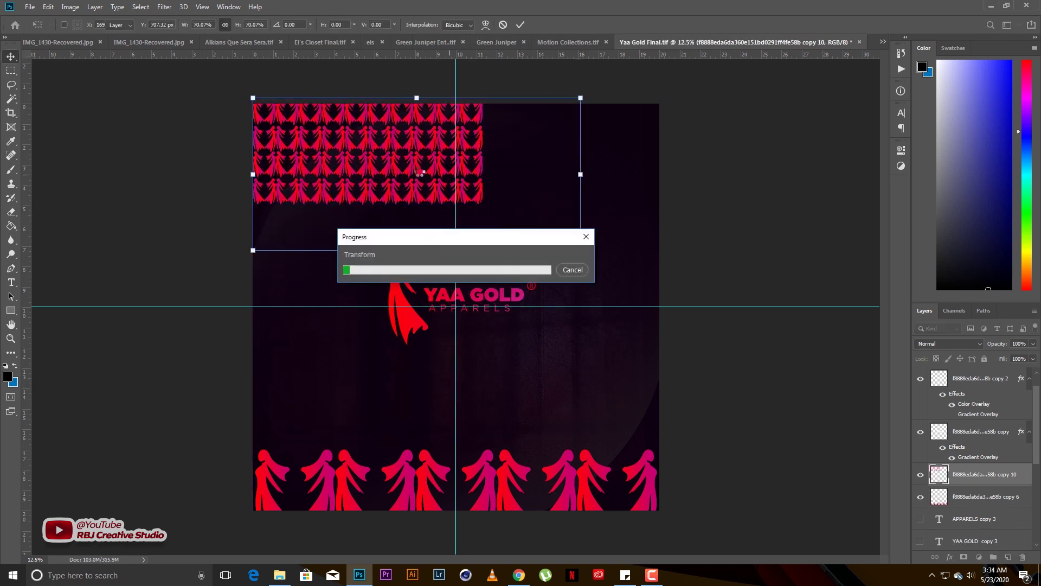
mouse_move(417, 174)
left_mouse_down()
mouse_move(659, 176)
mouse_move(550, 171)
left_mouse_up()
left_click_drag(597, 198, 589, 304)
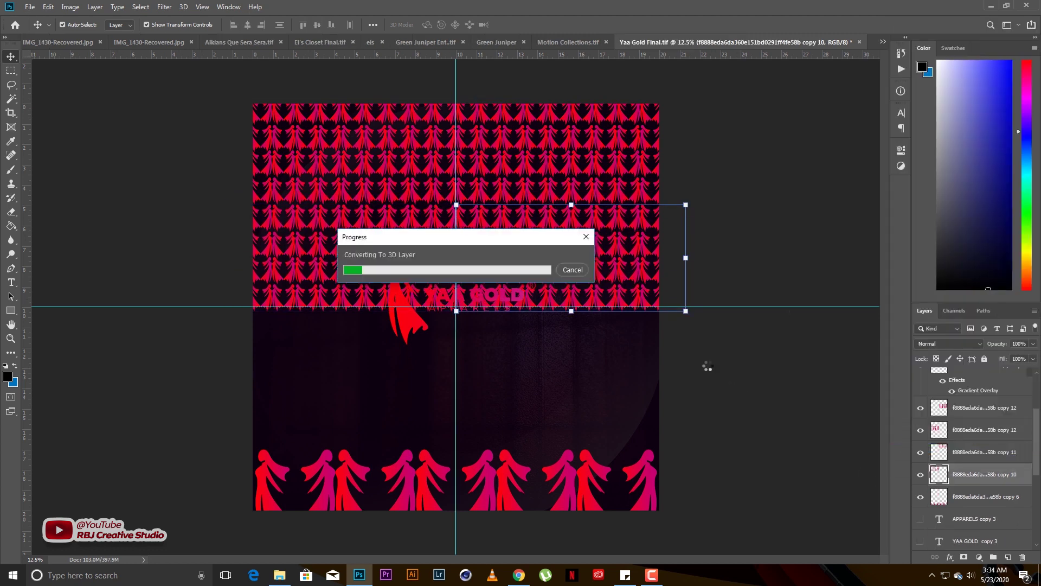
key("Return")
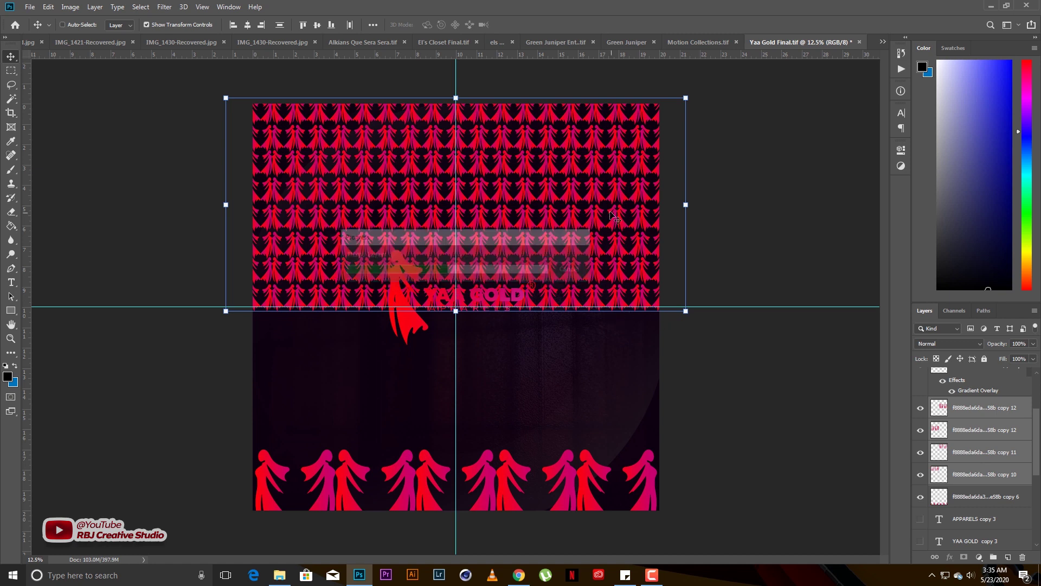
left_click_drag(598, 301, 595, 514)
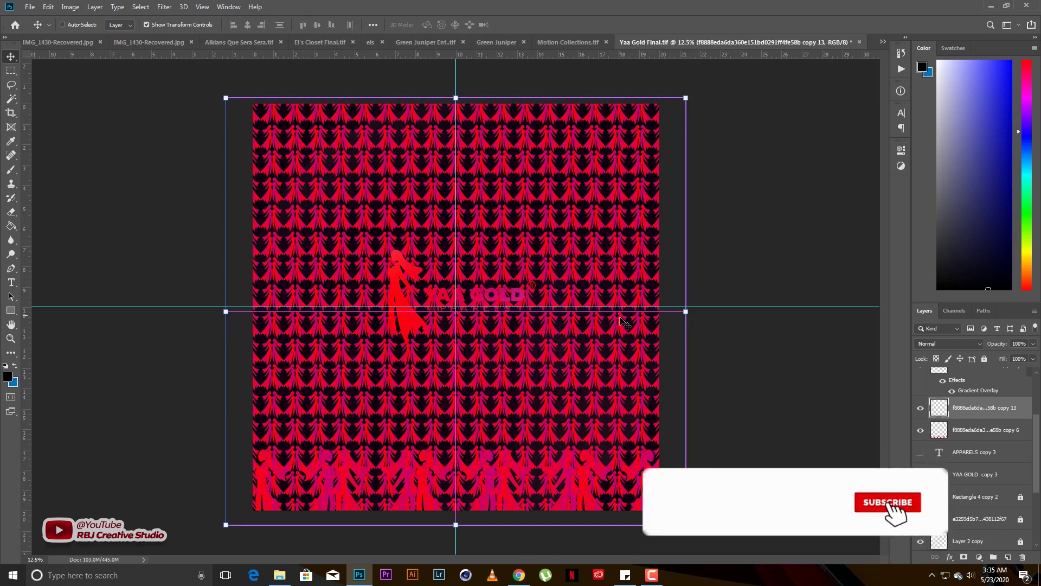
- Set the merged figure pattern to 10% opacity, zoom to check it, then switch to File Explorer
key("1")
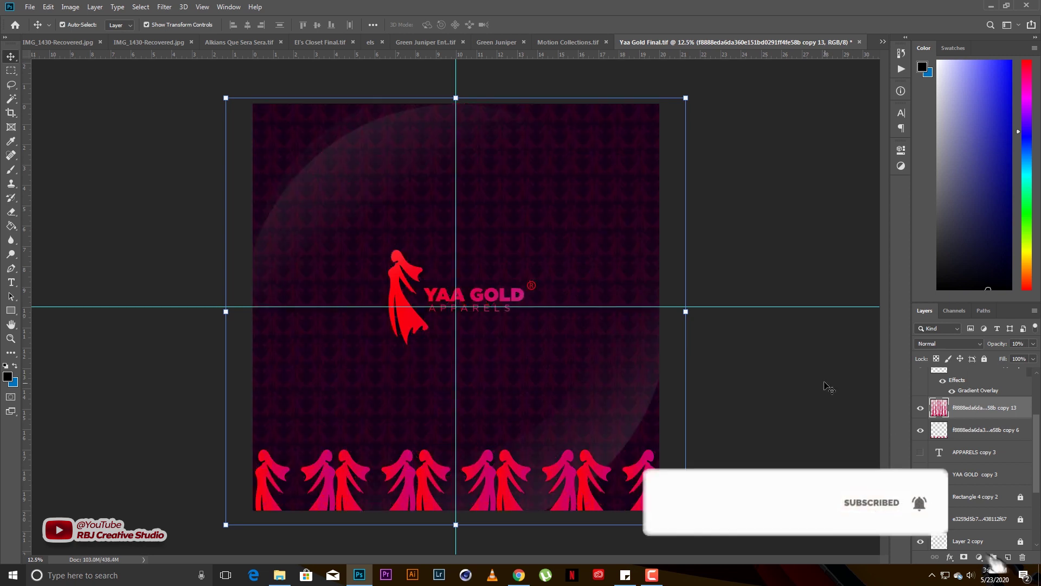
scroll(557, 228, "up", 2)
scroll(575, 371, "up", 2)
scroll(549, 373, "up", 2)
scroll(558, 295, "down", 1)
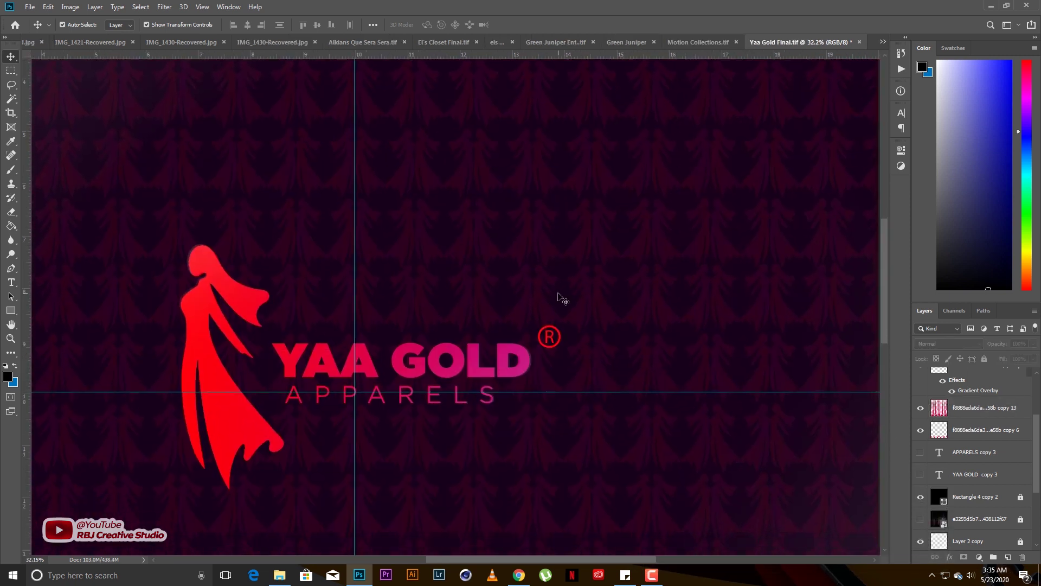
scroll(553, 290, "down", 3)
scroll(535, 237, "up", 3)
scroll(569, 265, "up", 2)
scroll(570, 266, "down", 3)
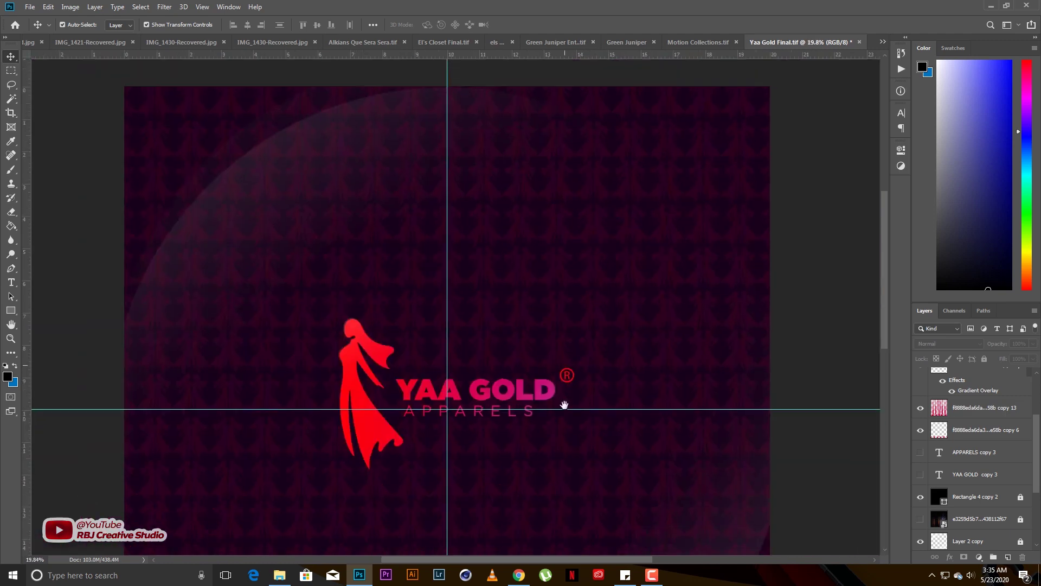
scroll(562, 405, "up", 1)
scroll(552, 314, "down", 3)
scroll(571, 370, "up", 1)
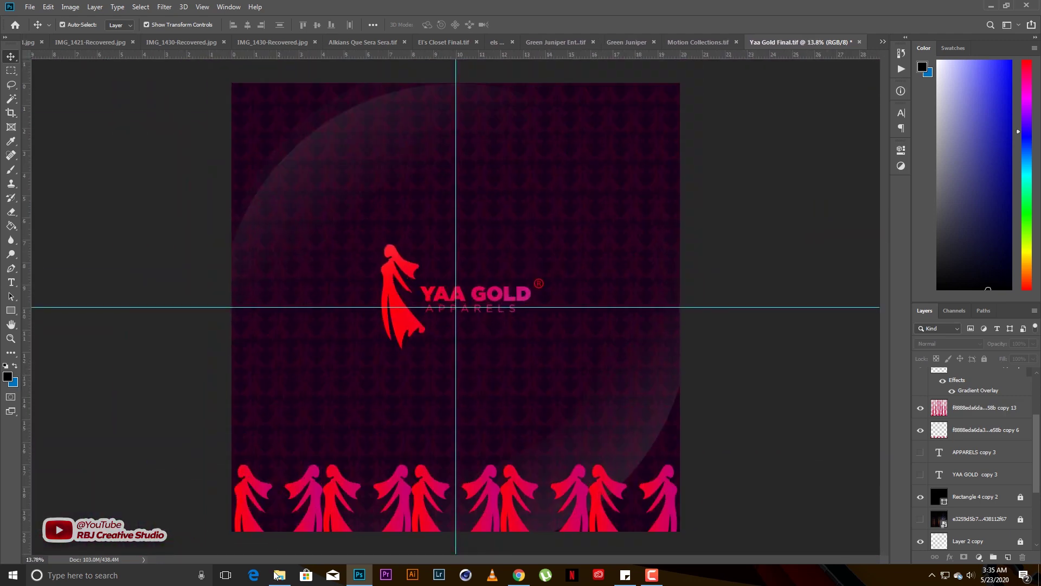
key("alt+Tab")
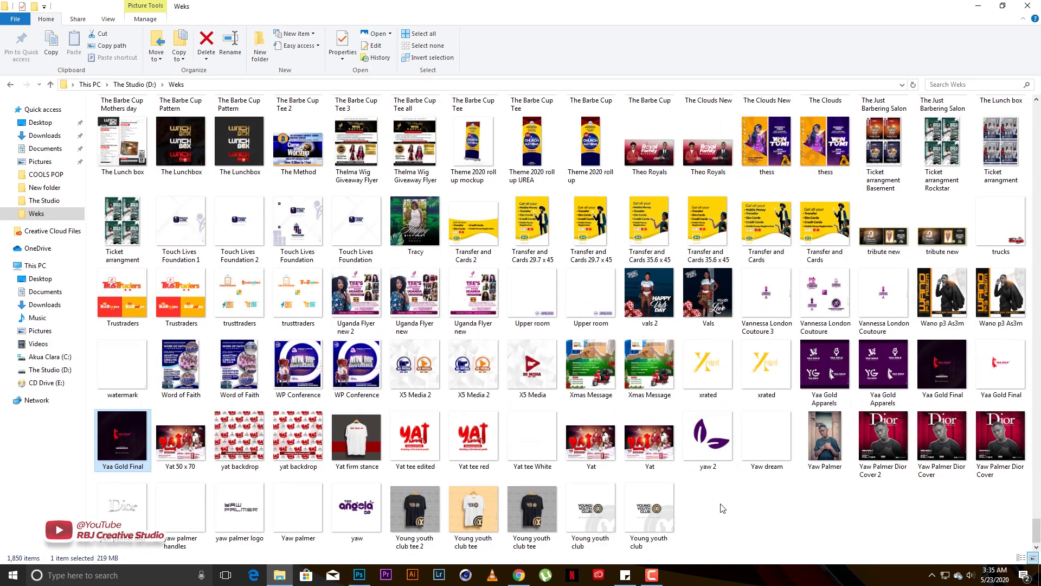
- Scroll up to Mickey Success Final in the Weks folder and drag it into Photoshop
scroll(722, 508, "up", 5)
scroll(700, 472, "up", 5)
scroll(678, 439, "up", 5)
scroll(672, 428, "up", 5)
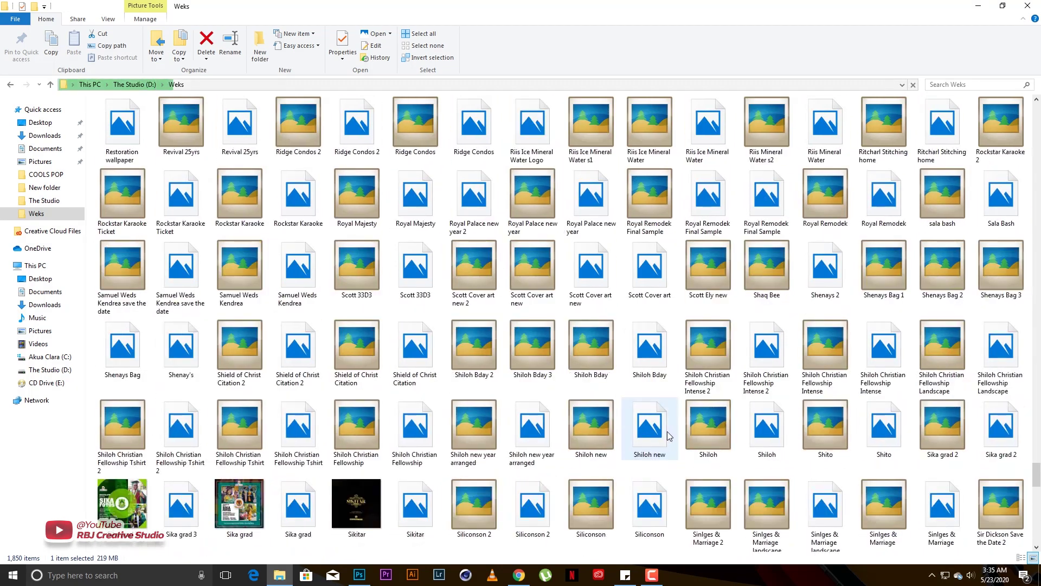
scroll(668, 435, "up", 5)
scroll(668, 436, "up", 5)
scroll(668, 435, "up", 5)
scroll(669, 435, "up", 3)
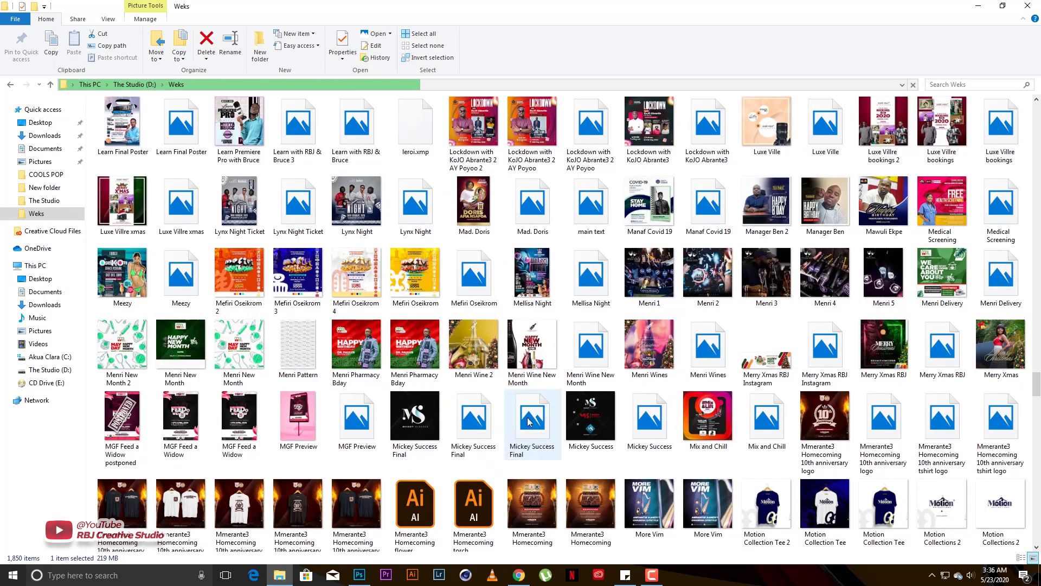
left_click_drag(530, 422, 488, 209)
left_click_drag(532, 294, 530, 301)
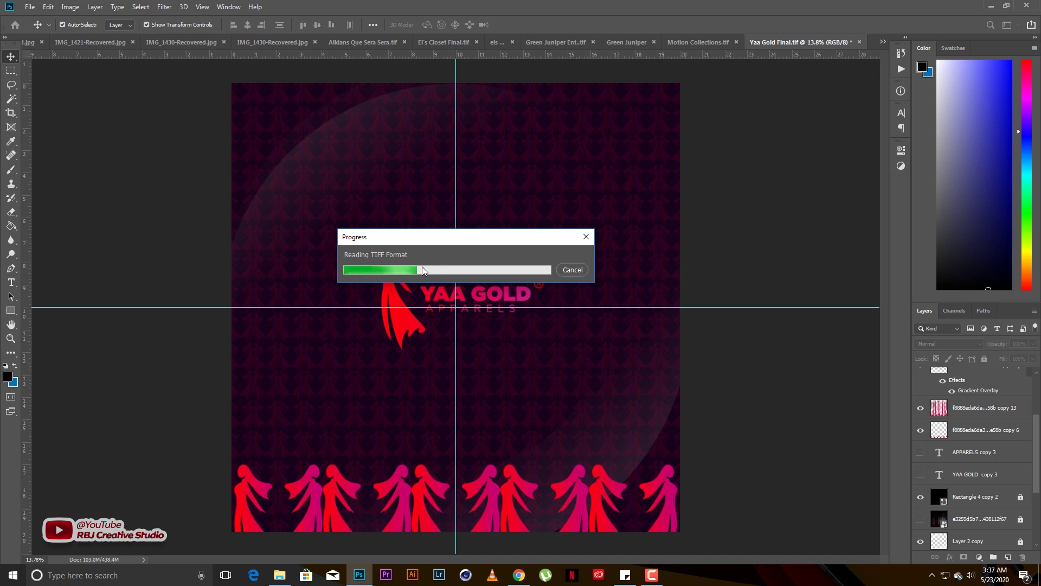
- Switch briefly to Chrome, then return to the Mickey Success Final document in Photoshop
left_click(519, 574)
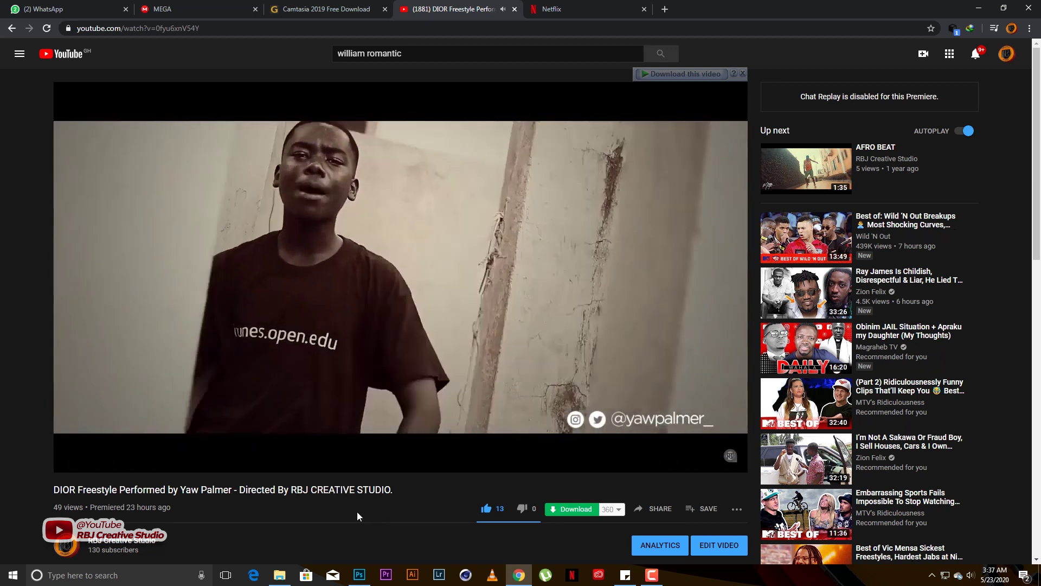
left_click(361, 579)
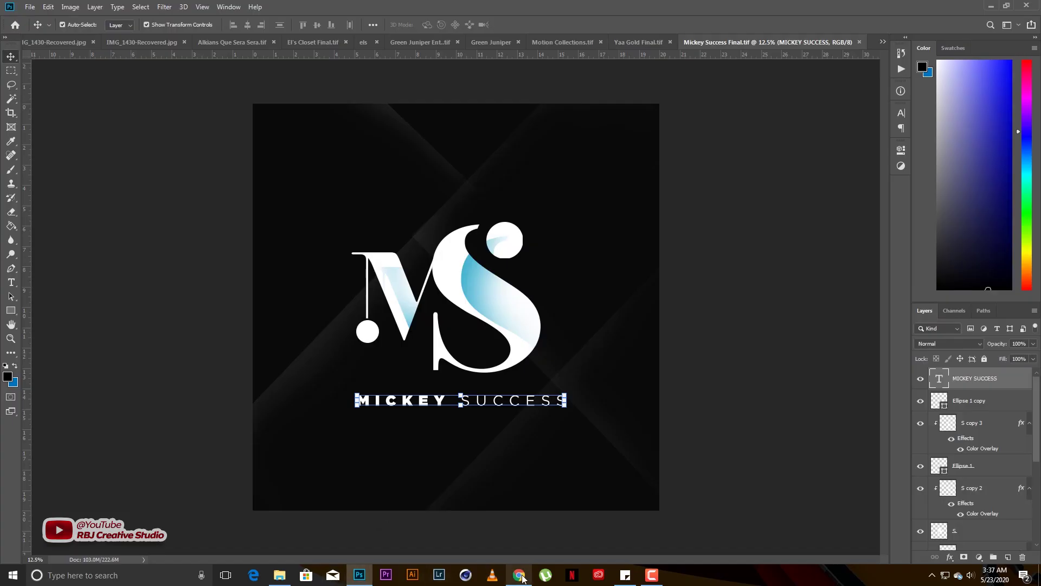
- Delete the MICKEY SUCCESS wordmark, raise the MS monogram, and place a smaller copy at bottom-left
key("Delete")
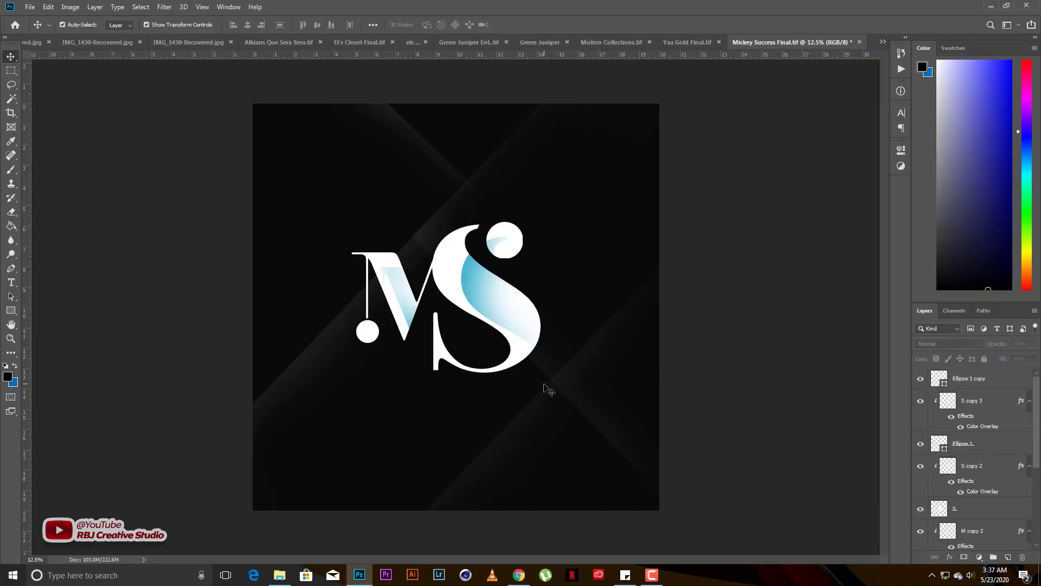
mouse_move(469, 294)
left_mouse_down()
mouse_move(474, 253)
mouse_move(519, 432)
left_mouse_up()
mouse_move(565, 349)
left_mouse_down()
mouse_move(483, 357)
mouse_move(383, 434)
left_mouse_up()
mouse_move(351, 471)
left_mouse_down()
mouse_move(309, 469)
mouse_move(383, 487)
mouse_move(399, 477)
left_mouse_up()
key("Return")
- Flip the small monogram copy horizontally, duplicate both copies rightward, and merge them into one strip
key("ctrl+t")
right_click(406, 476)
left_click(433, 461)
key("Return")
left_click(304, 486, "shift")
mouse_move(303, 491)
left_mouse_down()
mouse_move(650, 491)
mouse_move(595, 467)
left_mouse_up()
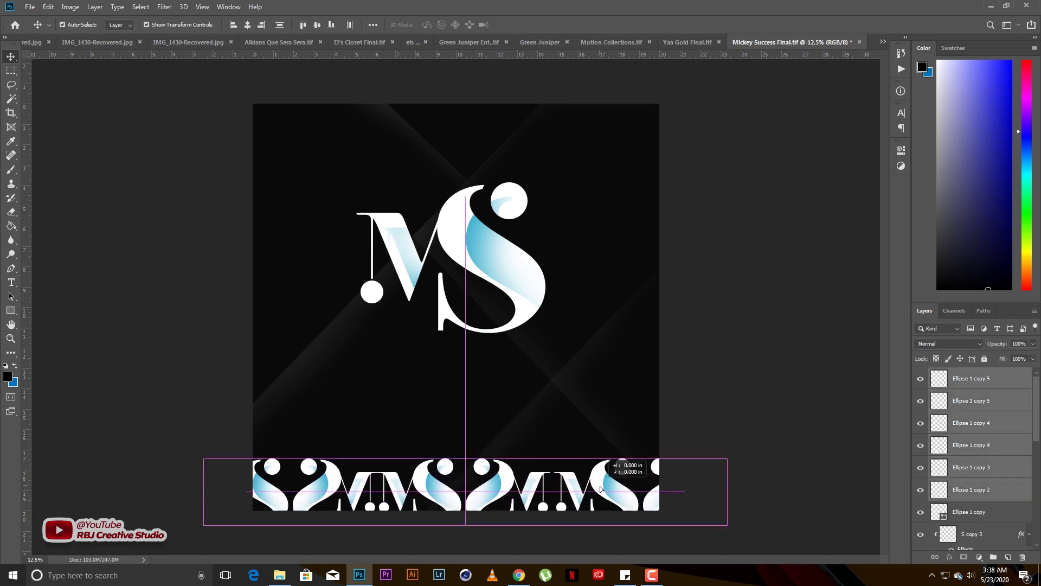
key("ctrl+e")
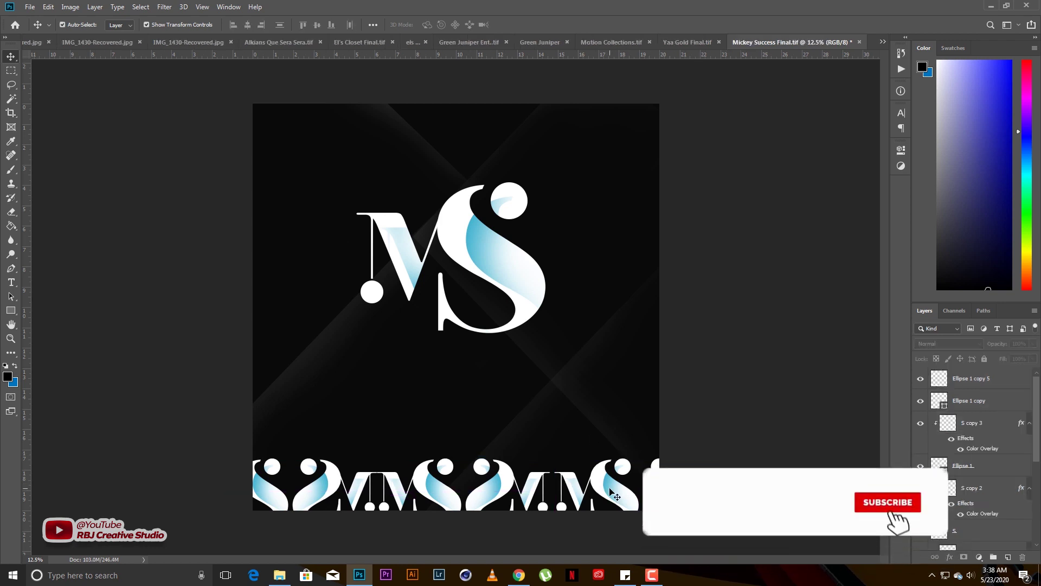
- Duplicate the MS strip higher up and shrink it to about 44%
left_click_drag(617, 496, 617, 396)
key("ctrl+t")
mouse_move(727, 434)
left_mouse_down()
mouse_move(437, 383)
mouse_move(663, 374)
left_mouse_up()
- Tile the 44% MS strip down the canvas, merge all rows, and fade the pattern to about 4% opacity
key("Return")
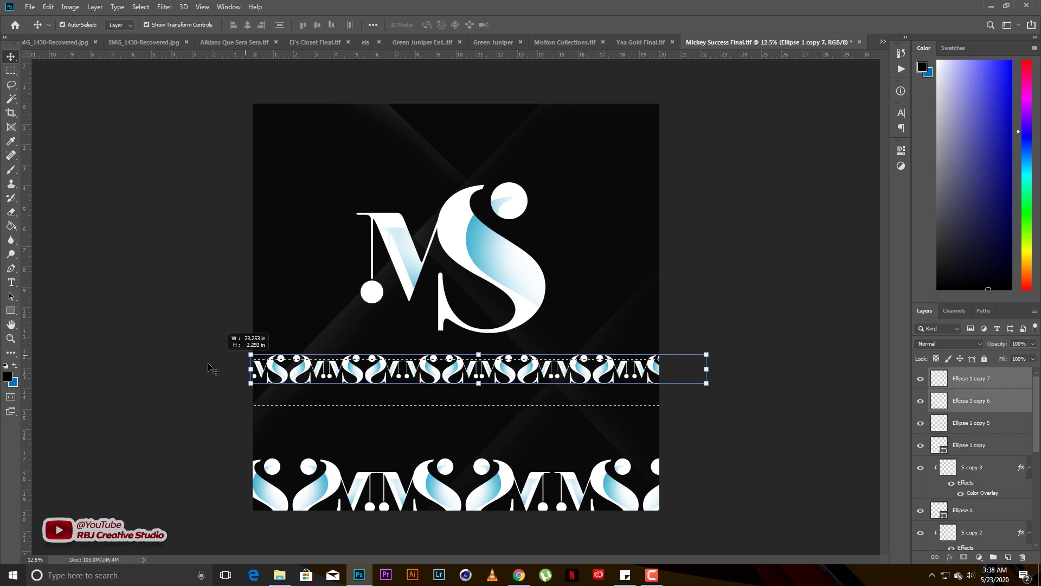
left_click_drag(214, 369, 213, 399)
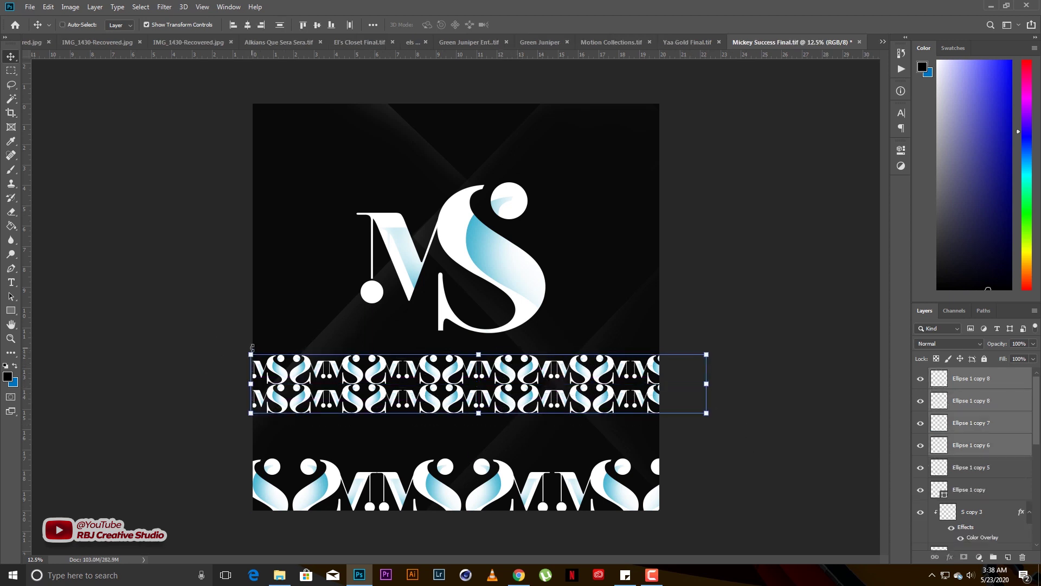
key("ctrl+e")
mouse_move(613, 401)
left_mouse_down()
mouse_move(612, 460)
mouse_move(600, 205)
mouse_move(618, 332)
mouse_move(607, 535)
left_mouse_up()
key("ctrl+e")
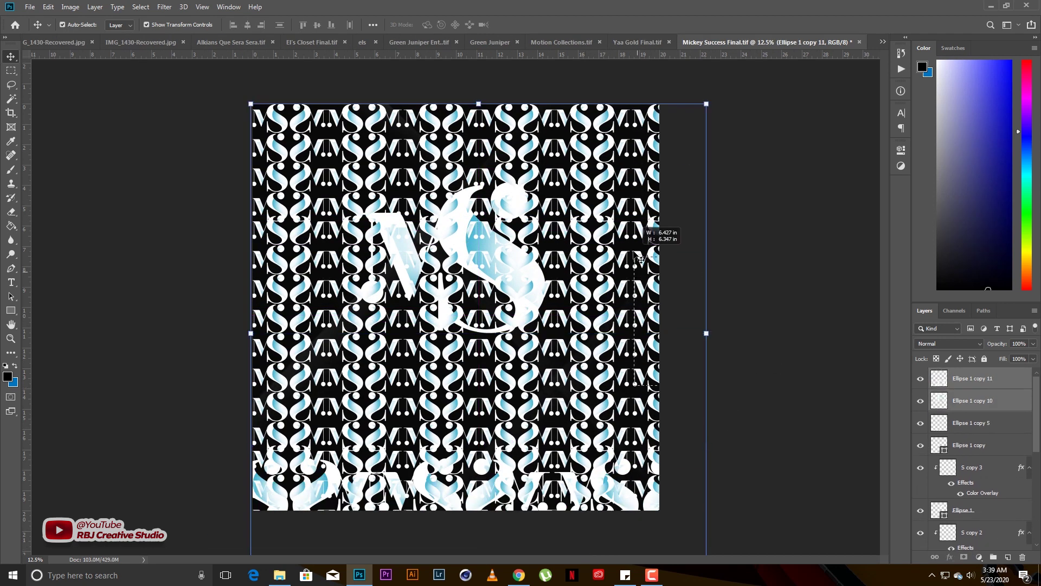
key("ctrl+e")
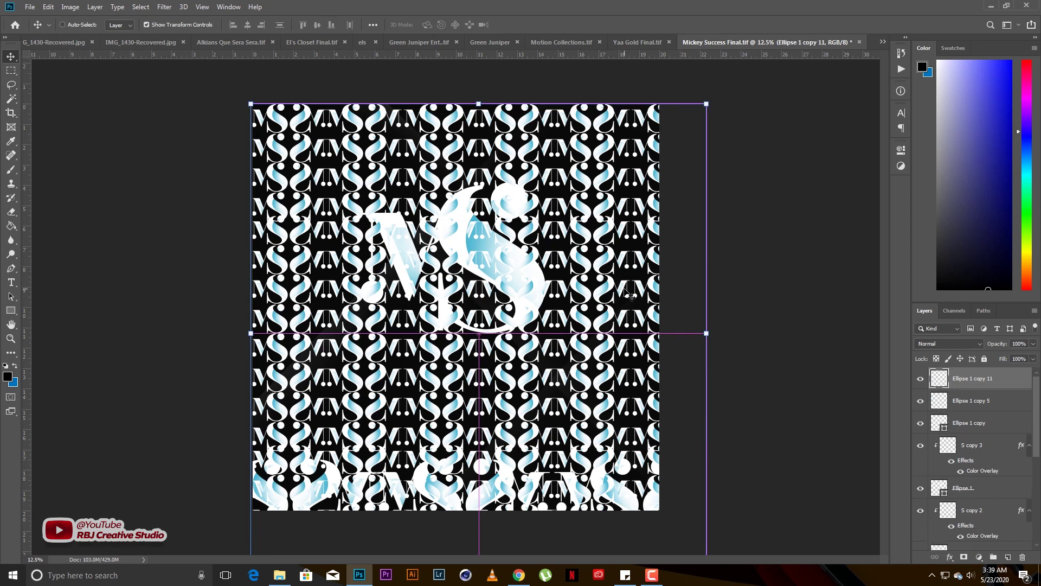
left_click_drag(1029, 369, 987, 358)
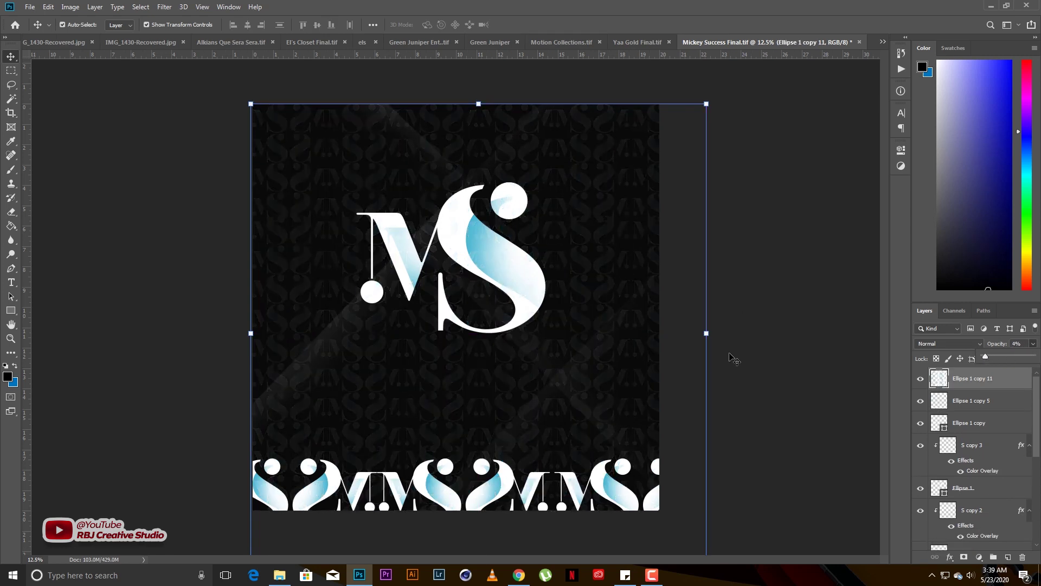
- Move the MS pattern layer just above the background and hide the Rectangle 3 copy 3 streak
key("ctrl+shift+bracketleft")
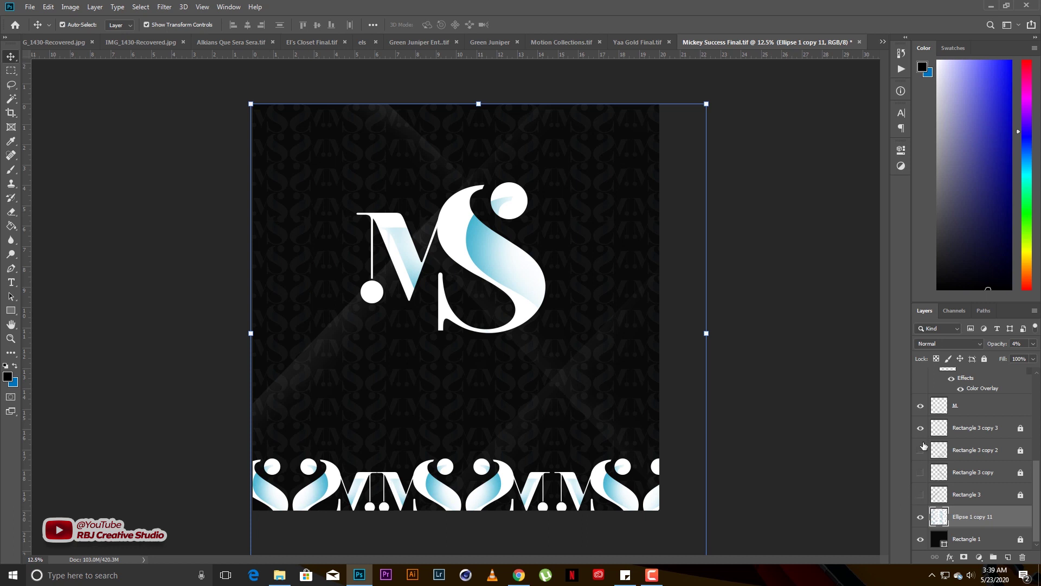
left_click(920, 427)
left_click(575, 265)
- Add a Color Overlay layer style with a new colour
left_click_drag(953, 518, 941, 483)
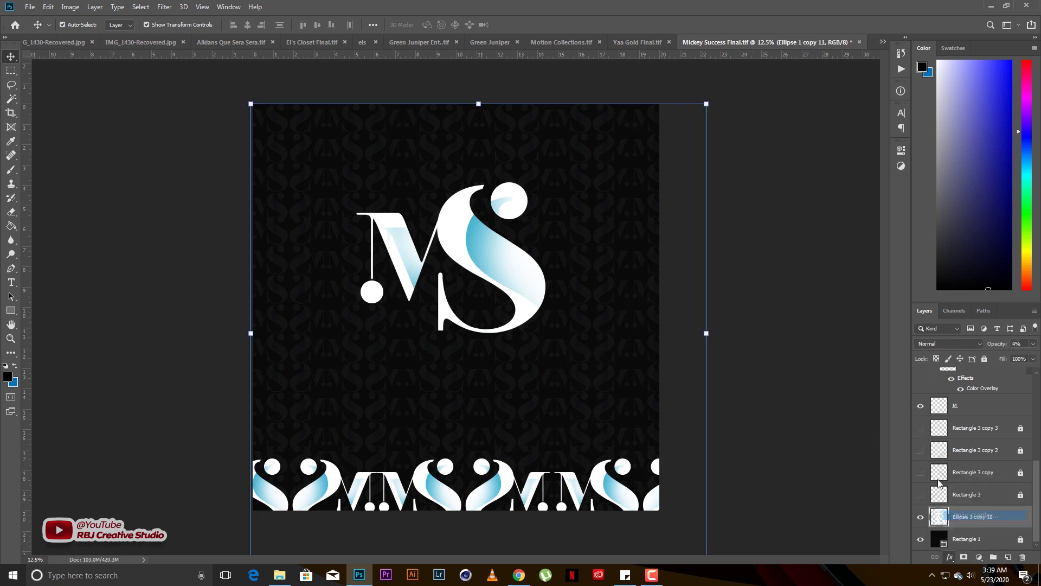
left_click(845, 223)
left_click(775, 290)
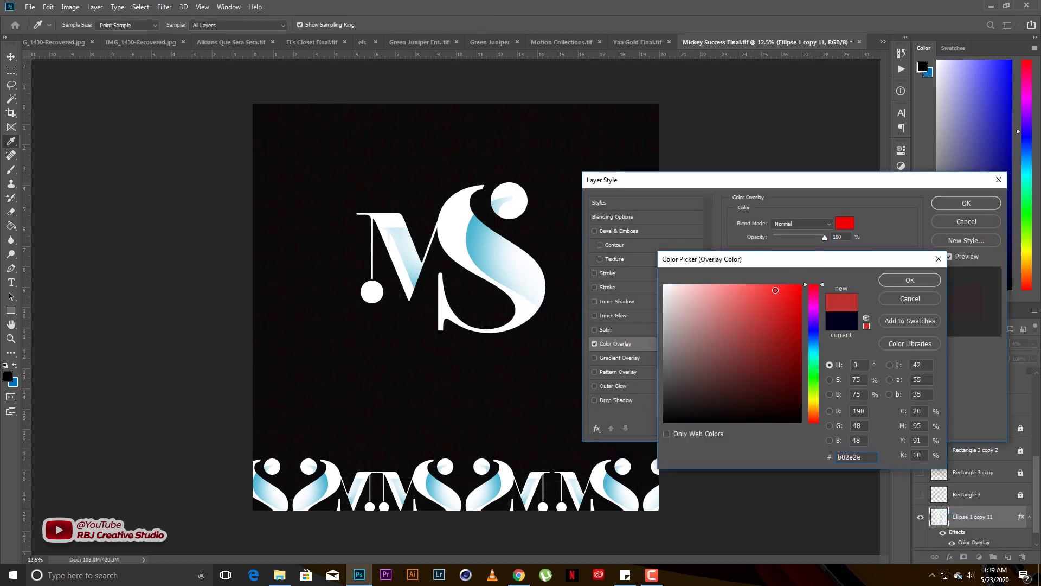
key("Return")
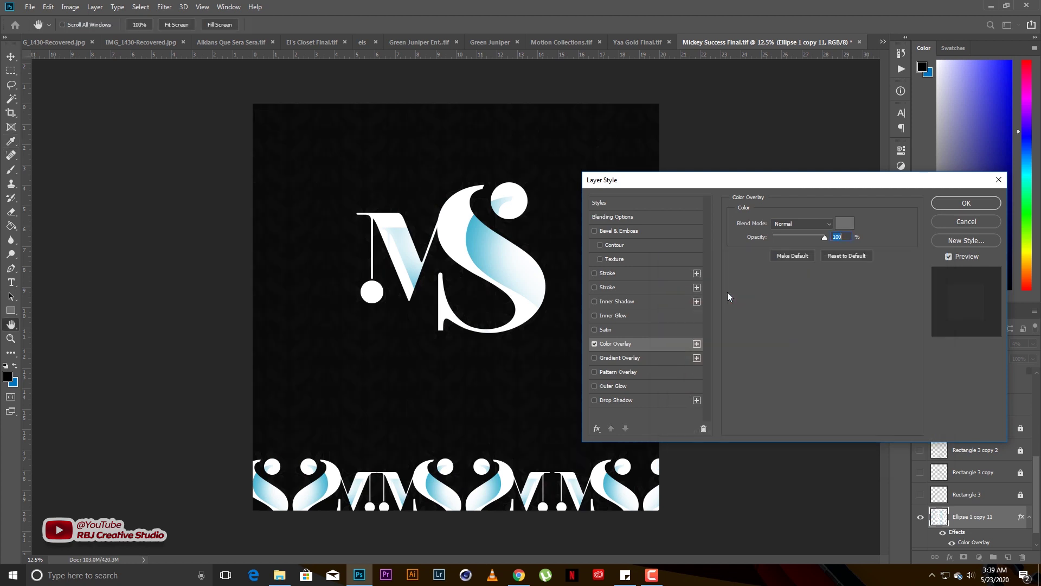
key("Return")
- Zoom in to inspect the faint MS pattern, then zoom out to view the whole canvas
key("v")
scroll(605, 302, "up", 5)
scroll(613, 309, "up", 2)
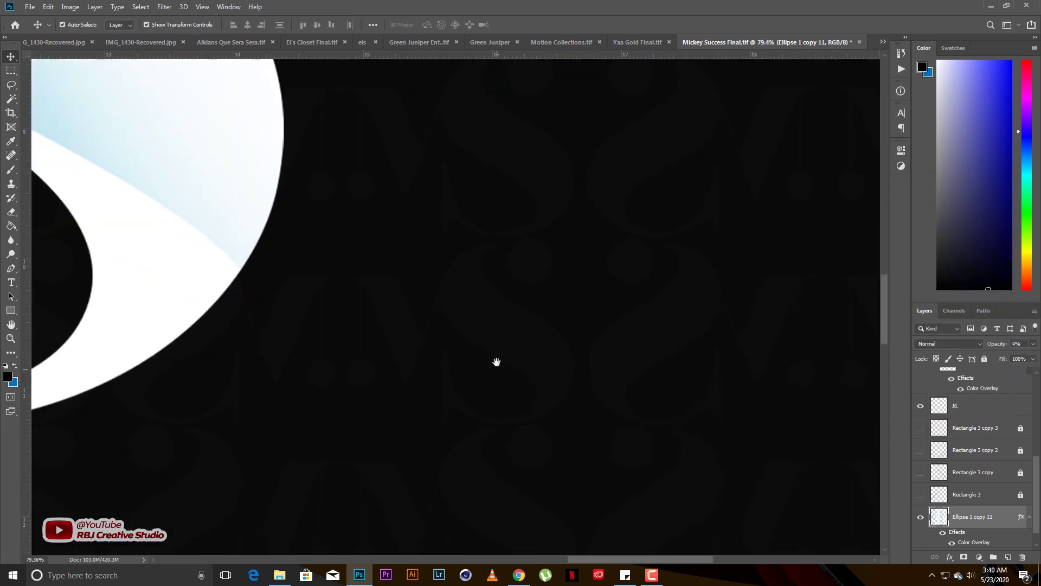
left_click_drag(613, 309, 505, 221)
key("ctrl+0")
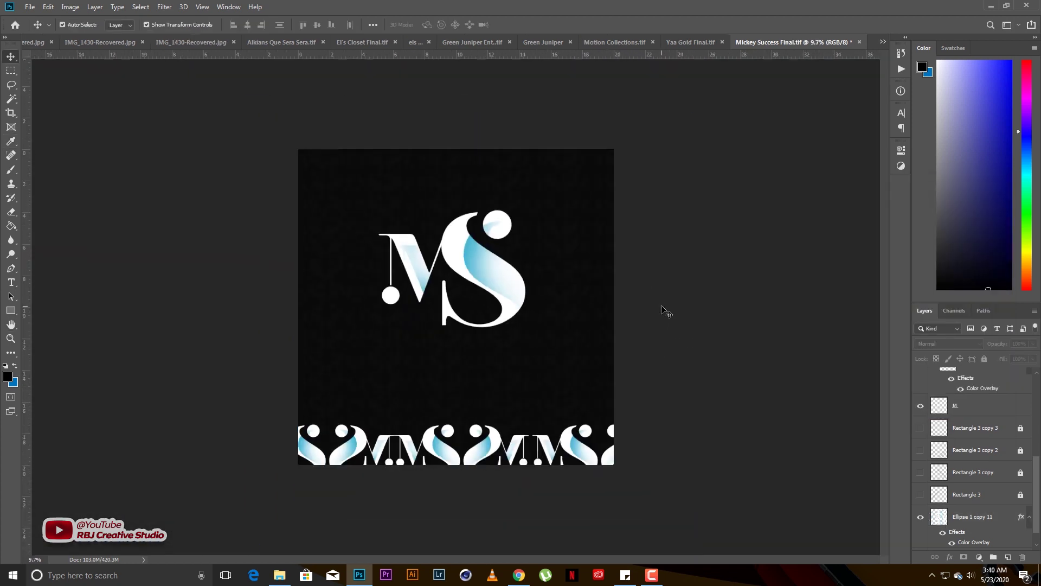
left_click(639, 329)
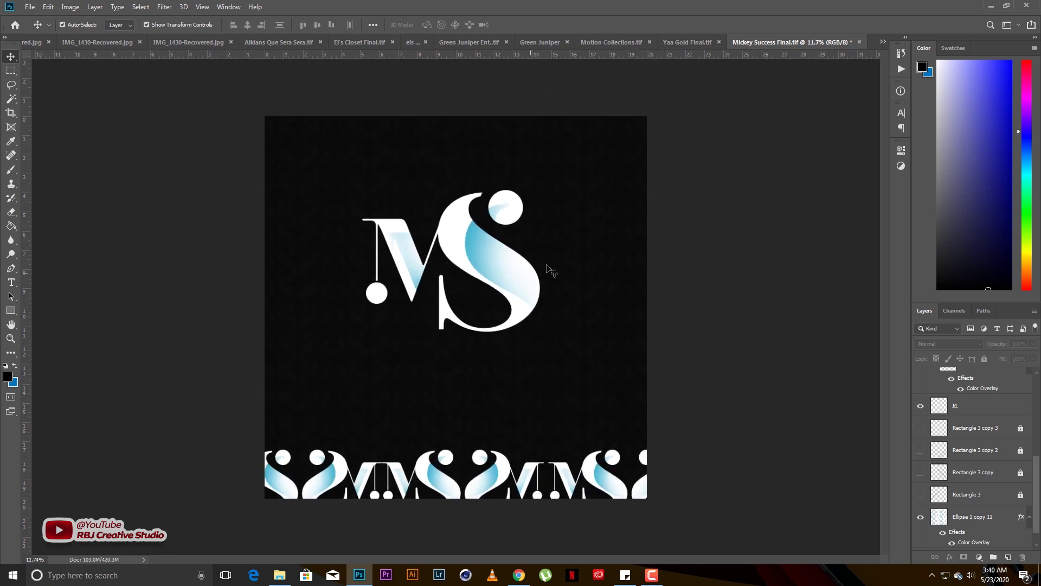